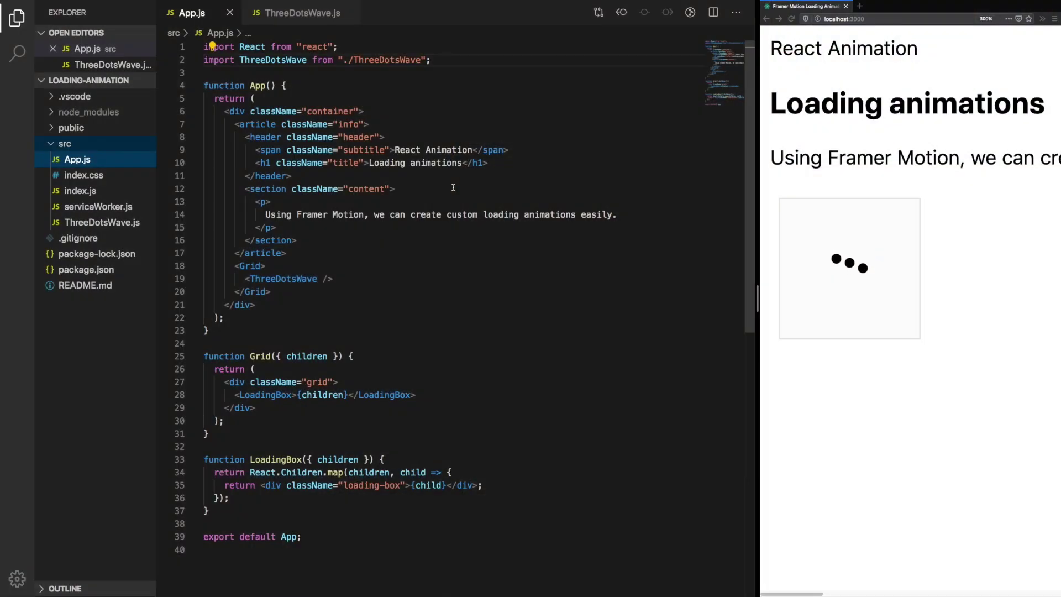
Create a new file named BouncingBall.jsx in the src folder.
{"action": "right_click", "coordinate": [99, 142]}
{"action": "left_click", "coordinate": [110, 148]}
{"action": "type", "text": "BouncingBall.j"}
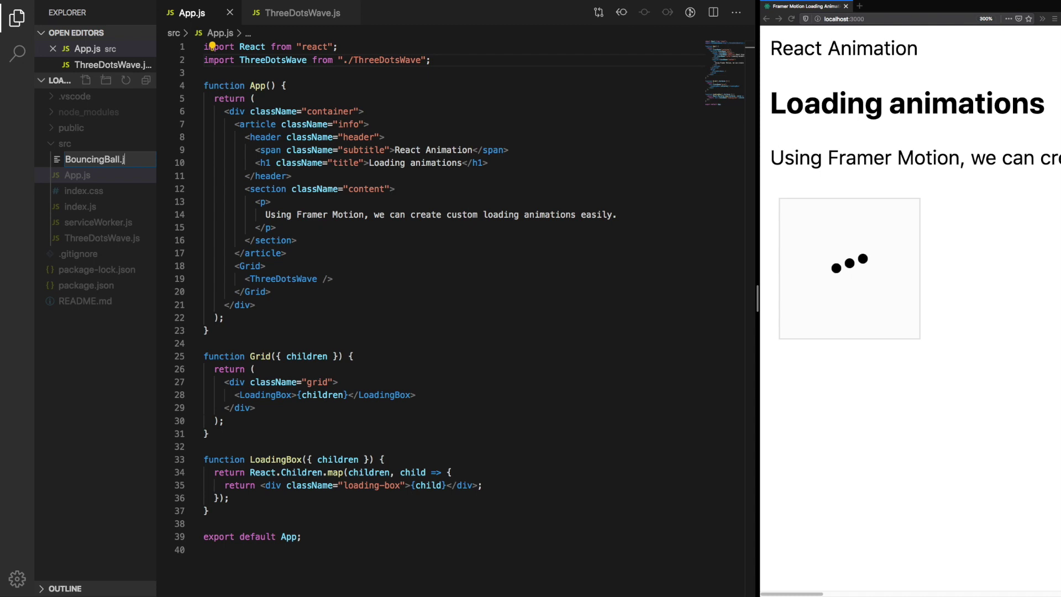
{"action": "type", "text": "sx"}
{"action": "key", "text": "Return"}
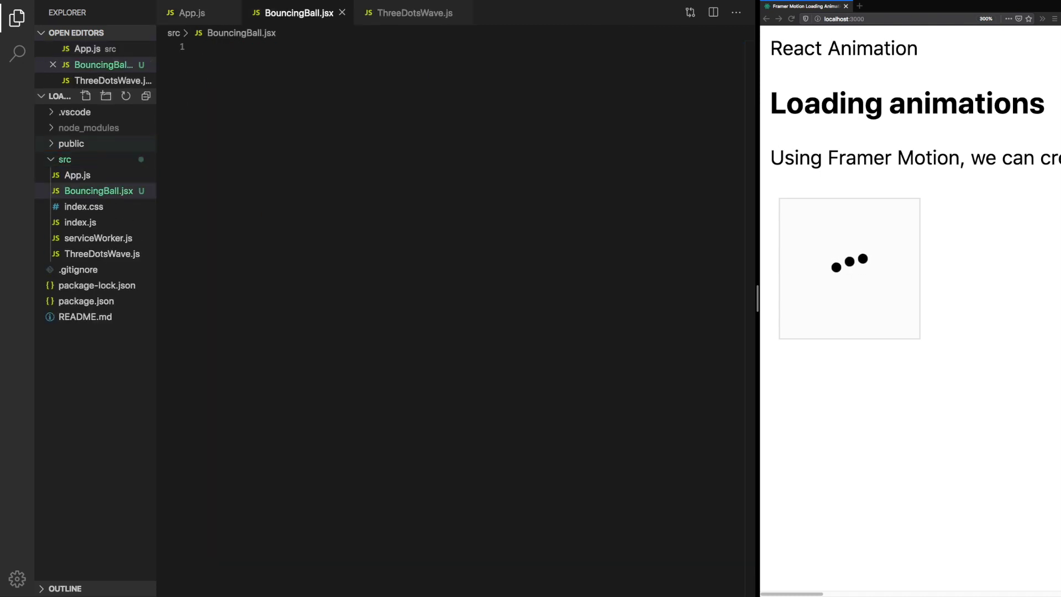
{"action": "type", "text": "import React f"}
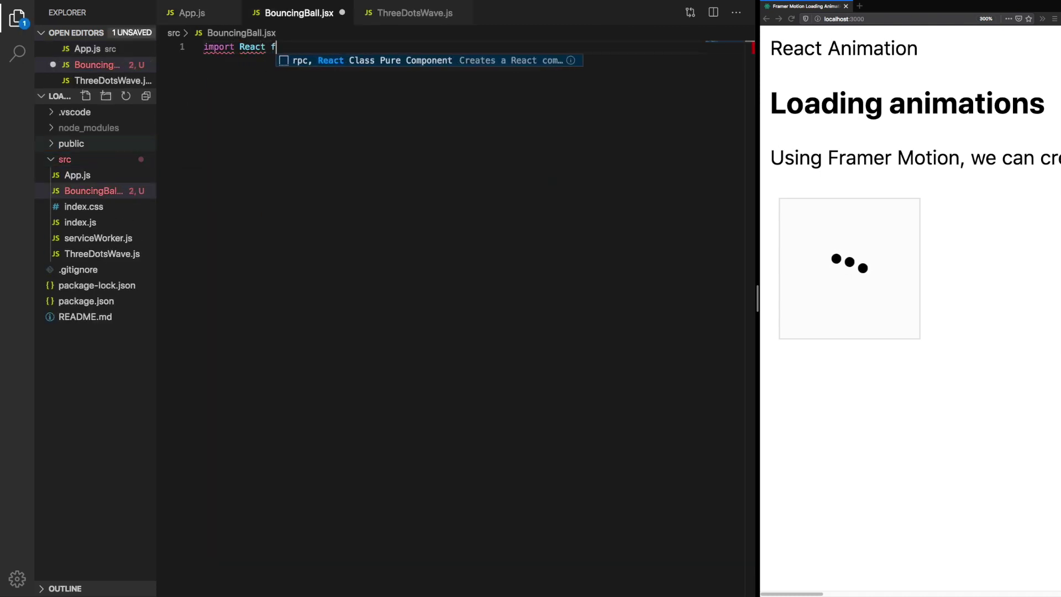
{"action": "type", "text": "rom 'react';"}
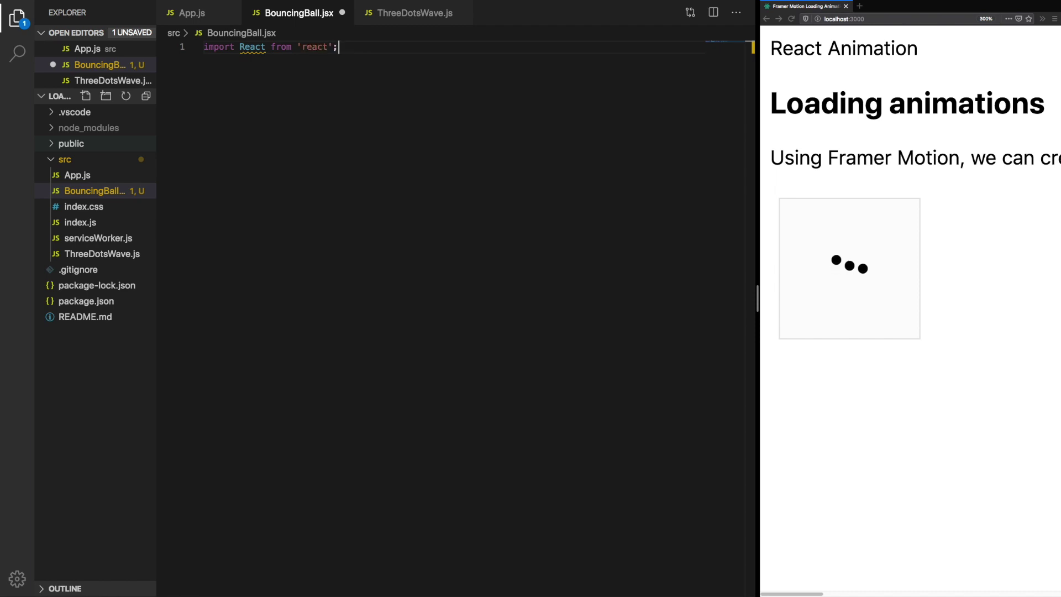
Write a React import and a default BouncingBall component returning <div />, then save.
{"action": "key", "text": "Return"}
{"action": "key", "text": "Return"}
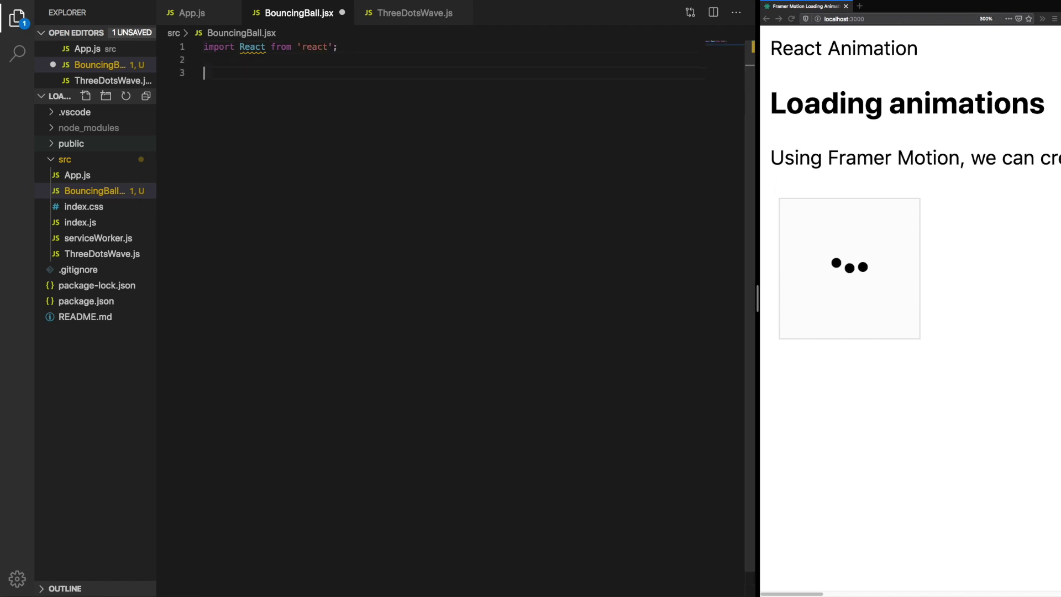
{"action": "type", "text": "export default function B"}
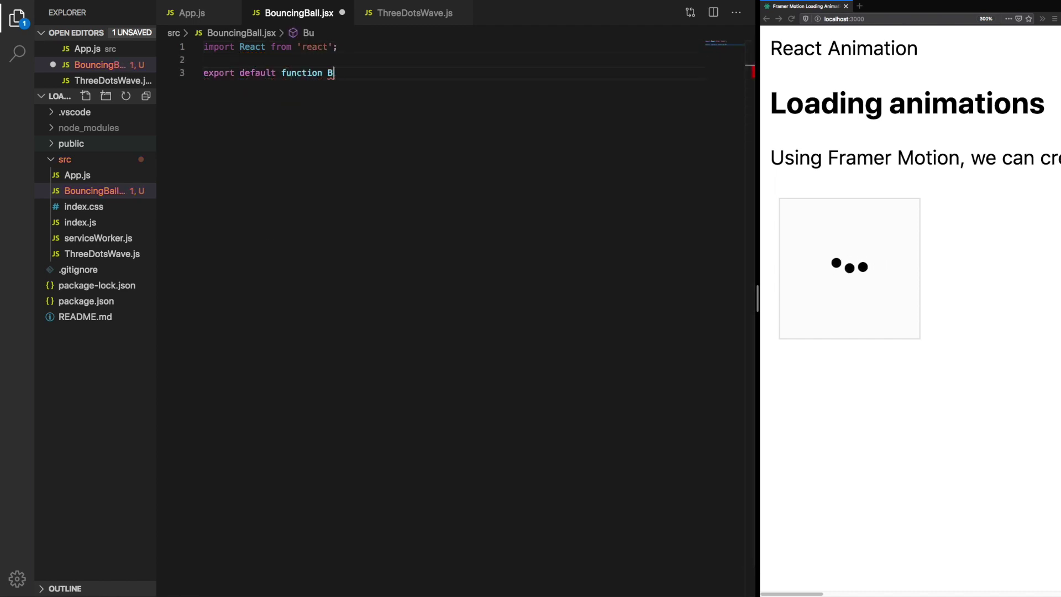
{"action": "type", "text": "ingBall() {"}
{"action": "key", "text": "Return"}
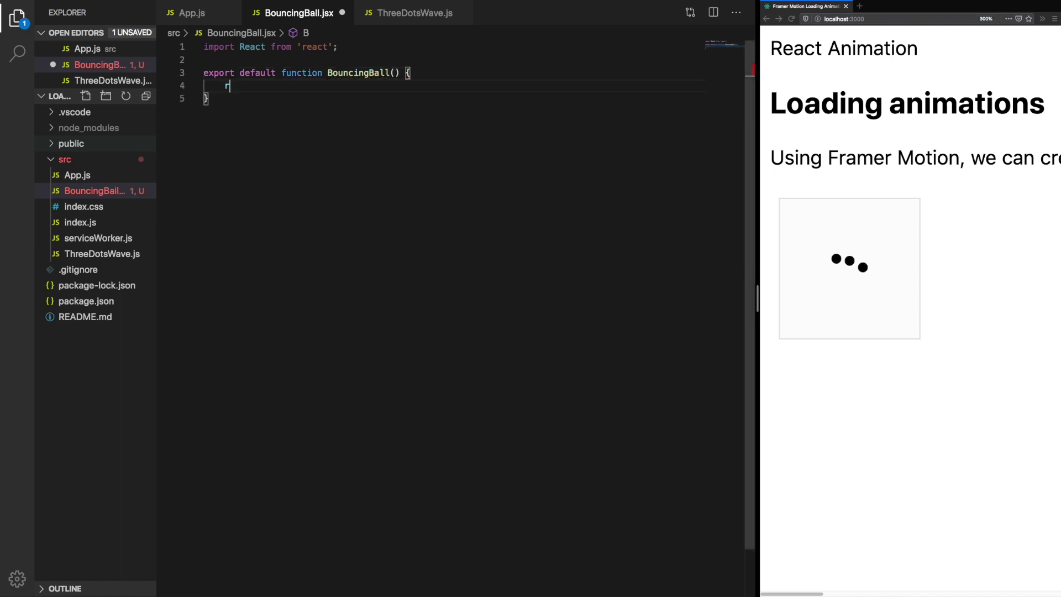
{"action": "type", "text": "retrun <div />"}
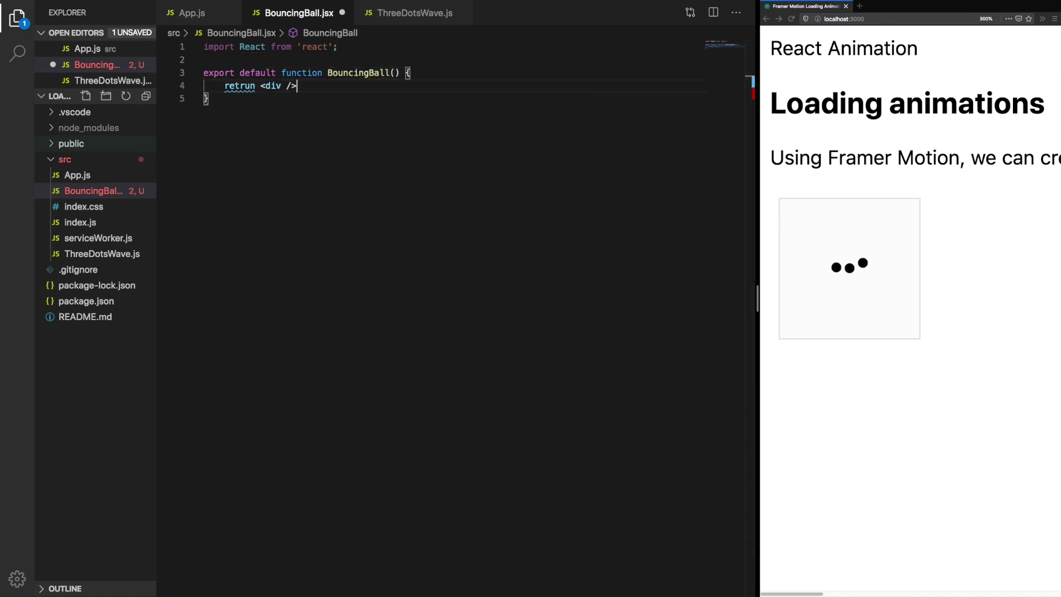
{"action": "double_click", "coordinate": [240, 85]}
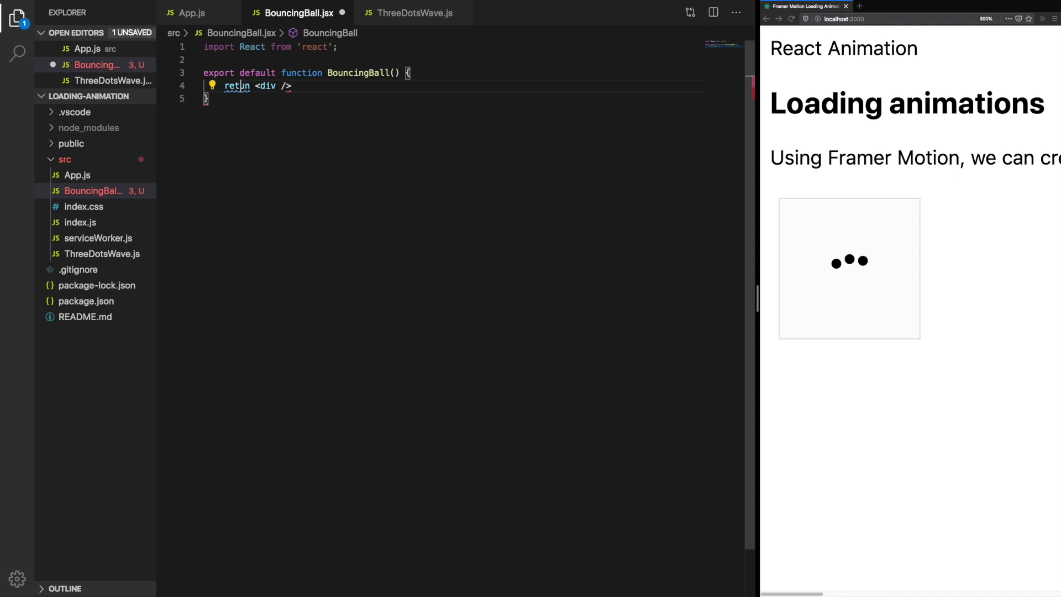
{"action": "type", "text": "return"}
{"action": "key", "text": "End"}
{"action": "type", "text": ";"}
{"action": "key", "text": "ctrl+s"}
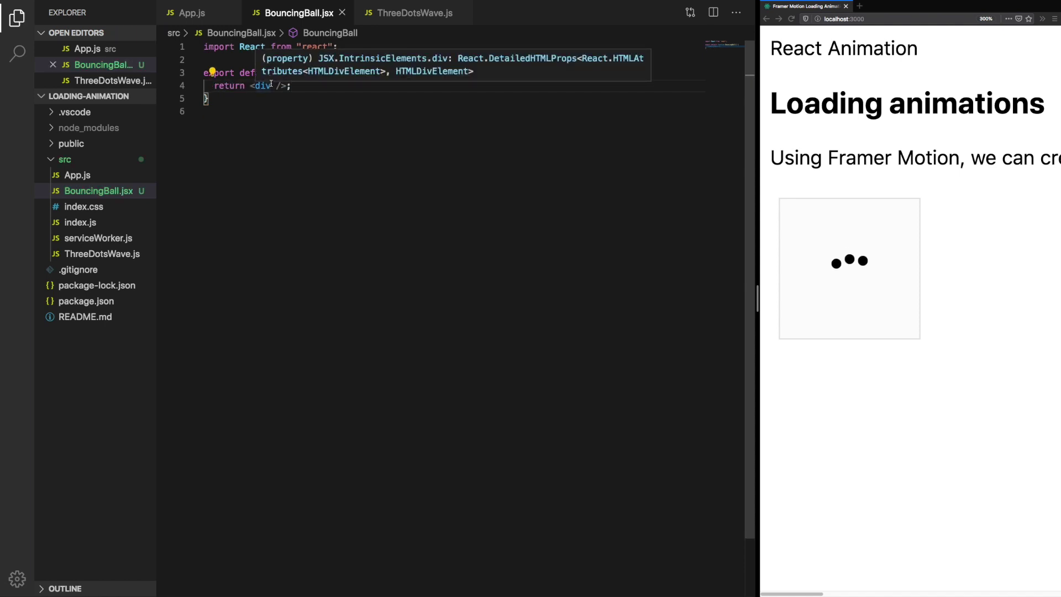
Add import BouncingBall from "./BouncingBall" to App.js and save.
{"action": "left_click", "coordinate": [87, 48]}
{"action": "key", "text": "Return"}
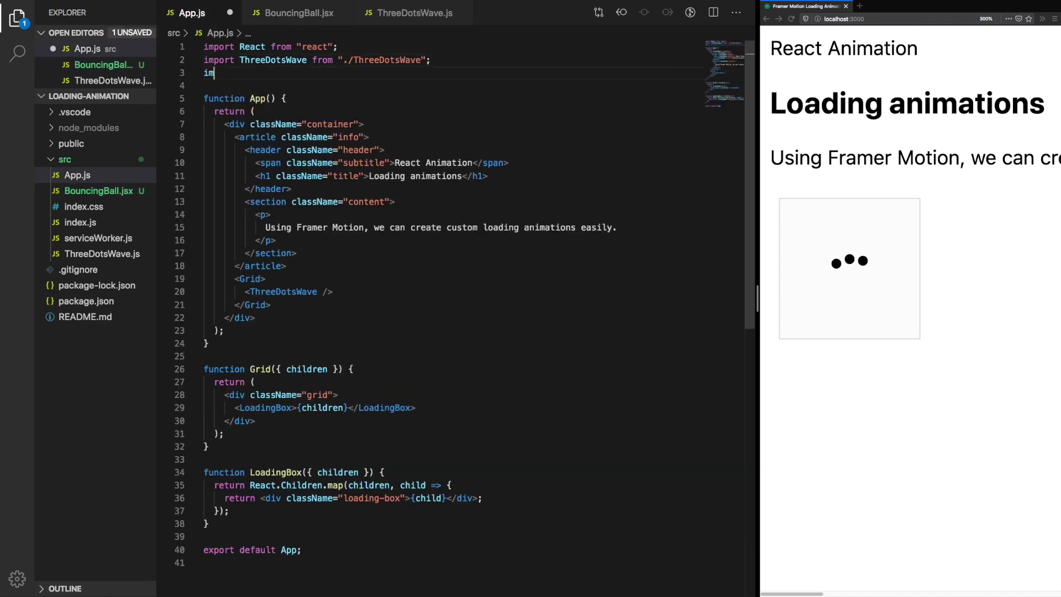
{"action": "type", "text": "import Bounci"}
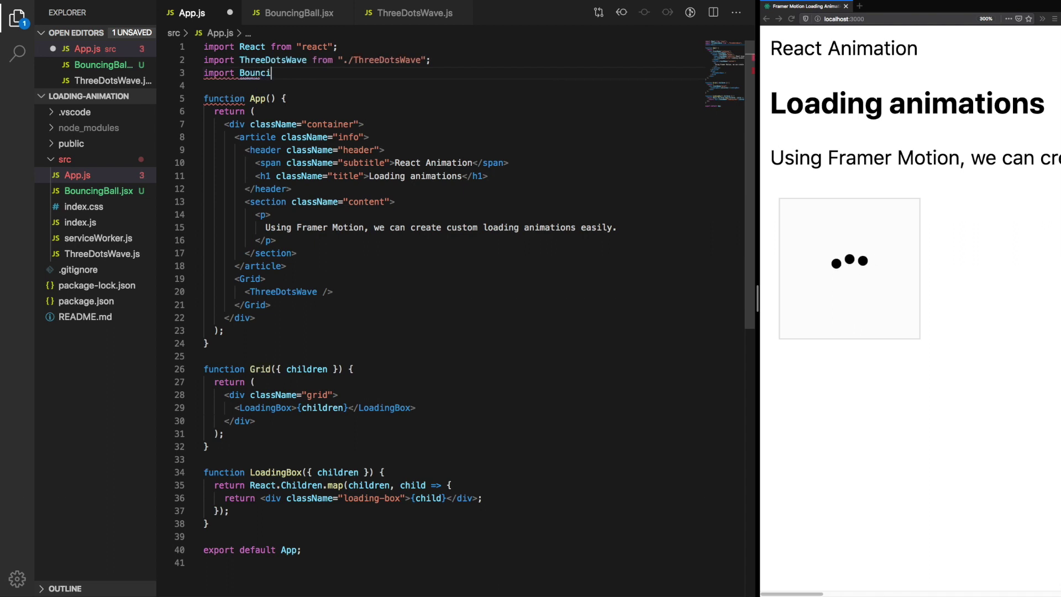
{"action": "type", "text": "ngBall from \"./"}
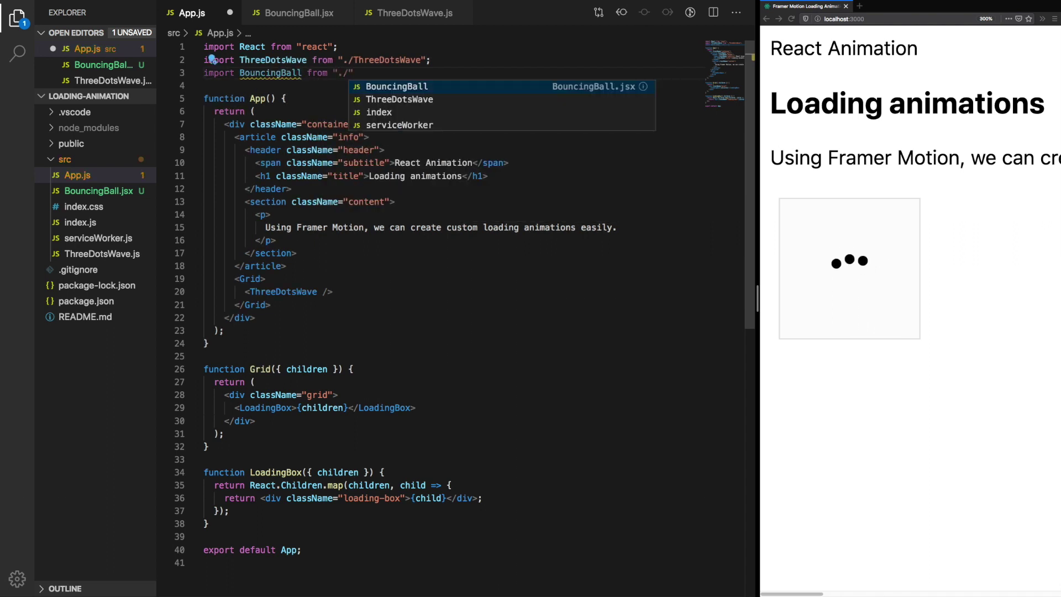
{"action": "key", "text": "Return"}
{"action": "key", "text": "ctrl+s"}
Render <BouncingBall /> inside the Grid, save App.js, and close the ThreeDotsWave.js tab.
{"action": "double_click", "coordinate": [258, 72]}
{"action": "key", "text": "ctrl+c"}
{"action": "left_click", "coordinate": [265, 278]}
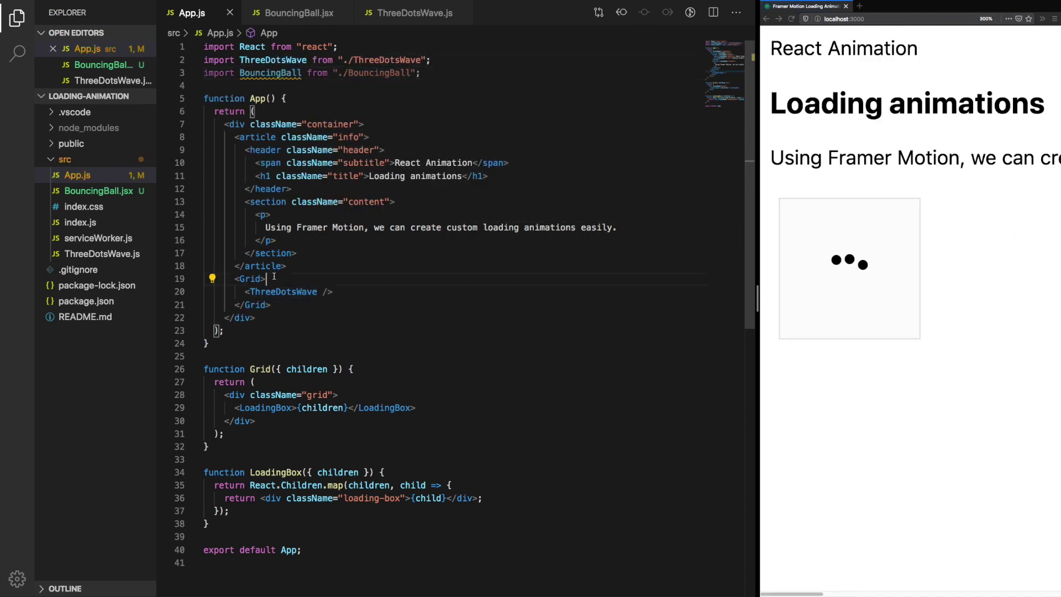
{"action": "key", "text": "Return"}
{"action": "type", "text": "<"}
{"action": "key", "text": "ctrl+v"}
{"action": "type", "text": "/>"}
{"action": "key", "text": "ctrl+s"}
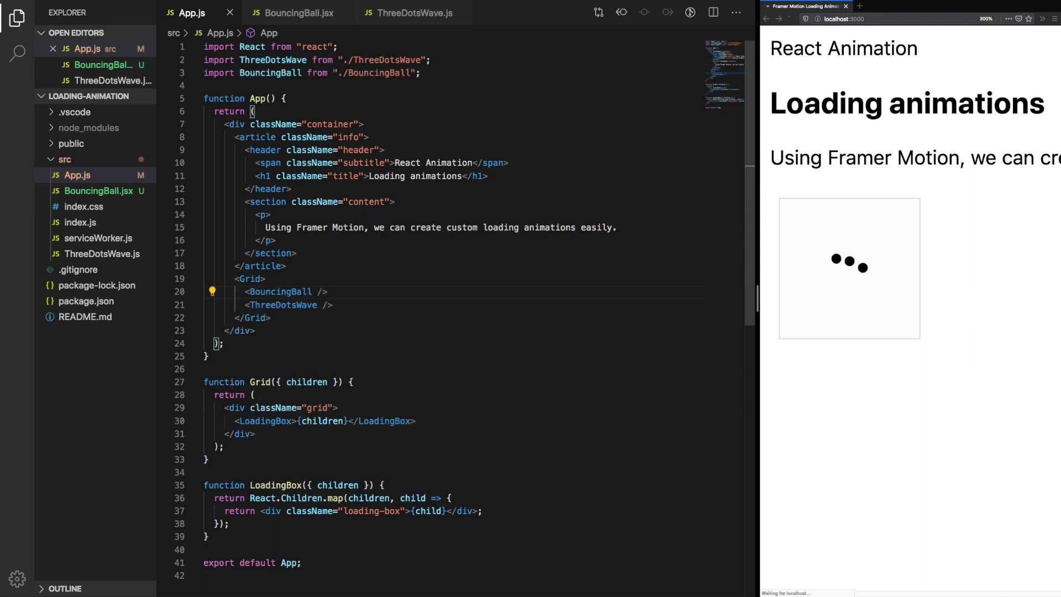
{"action": "left_click", "coordinate": [353, 303]}
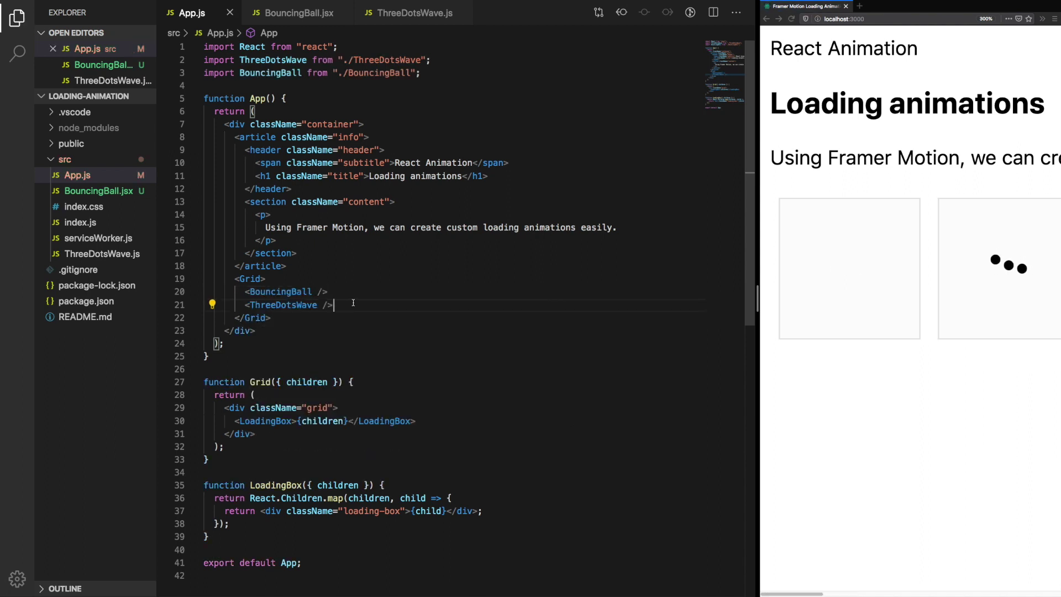
{"action": "left_click", "coordinate": [461, 13]}
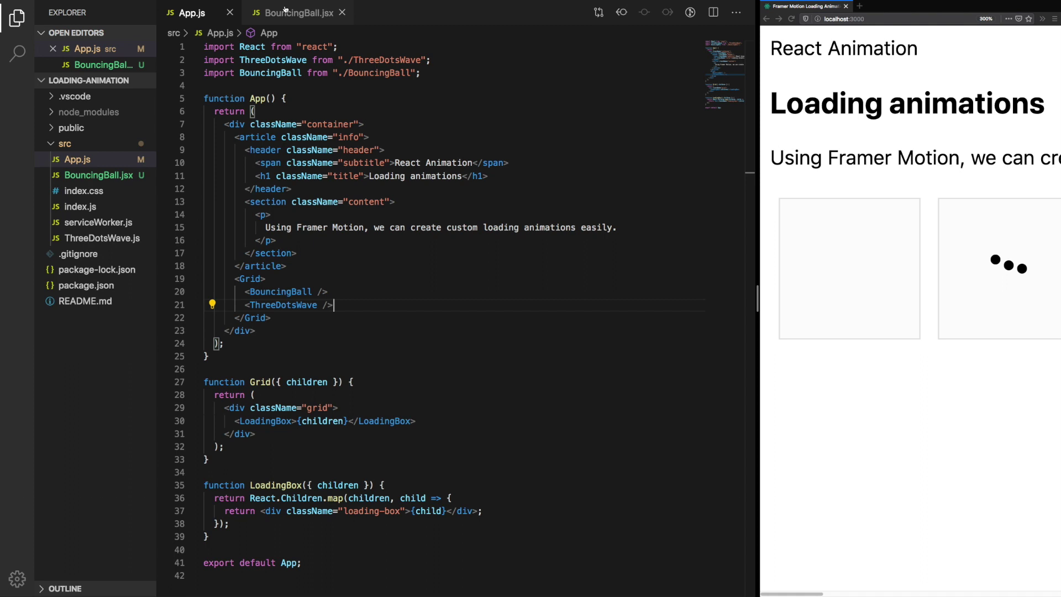
Give the BouncingBall div 2rem size, flex display and space-around, wrapping a ballStyle span.
{"action": "left_click", "coordinate": [298, 13]}
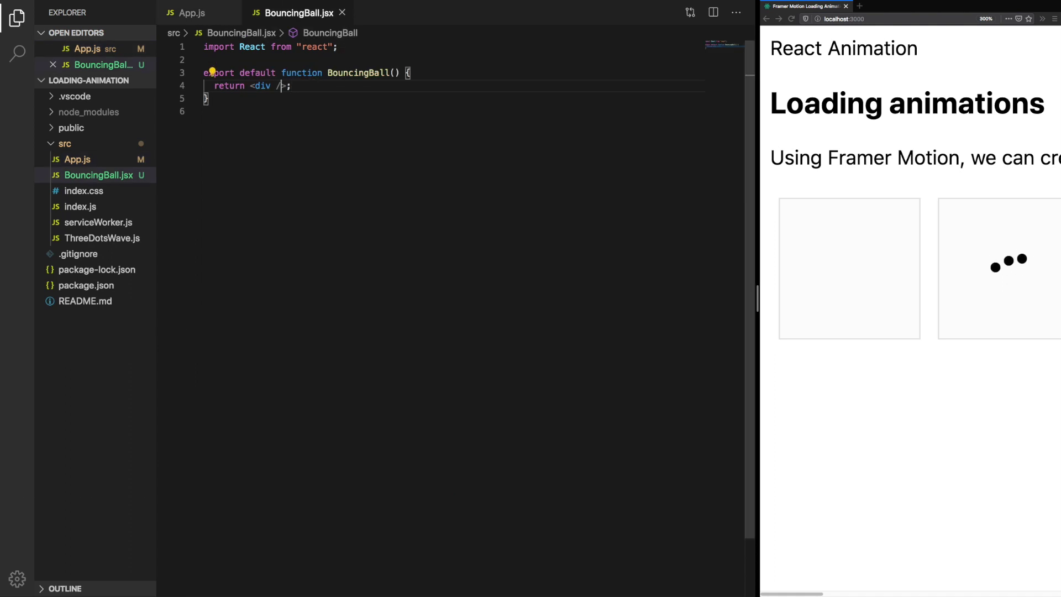
{"action": "type", "text": "style={{width: '2rem',"}
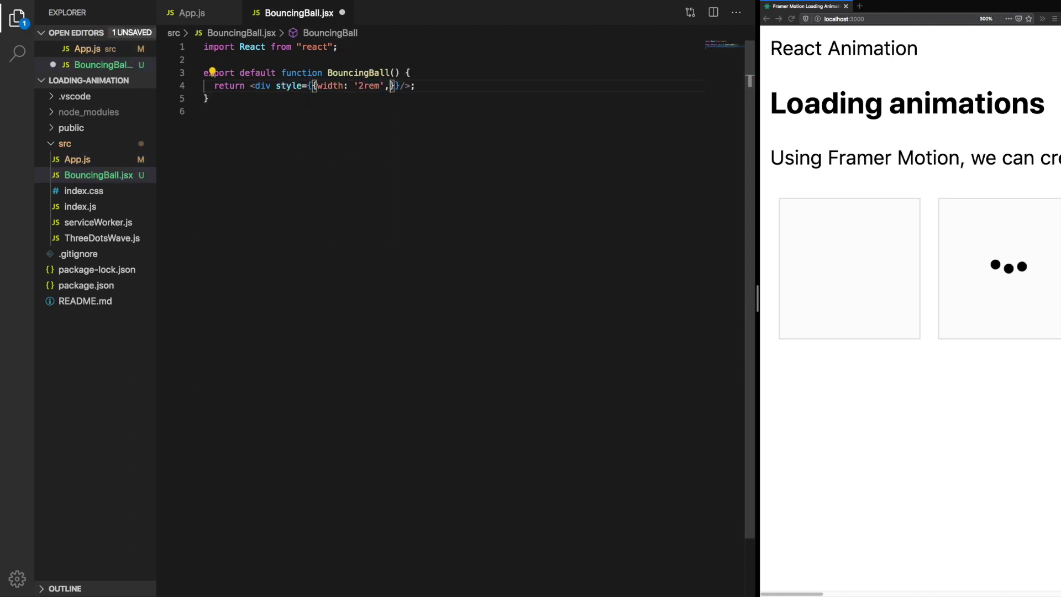
{"action": "type", "text": " height: '2rem', display: 'flex"}
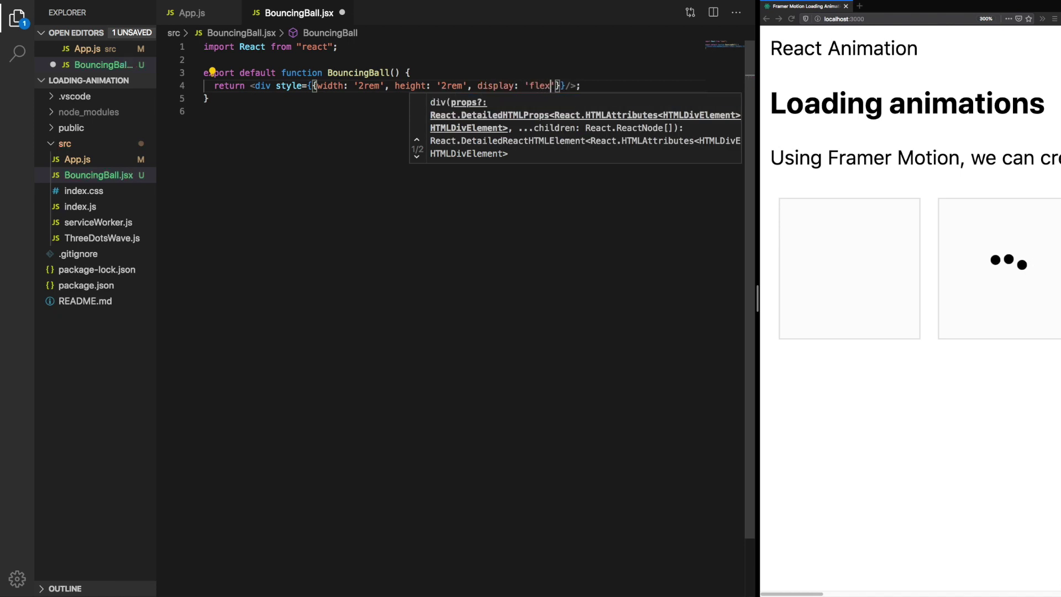
{"action": "type", "text": "', justifyContent: 'spac"}
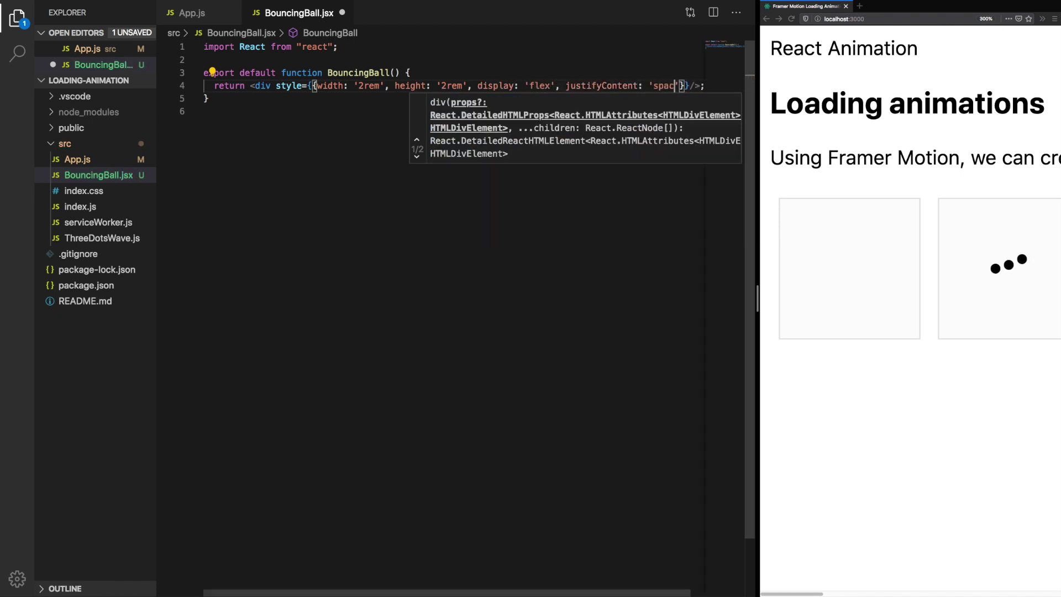
{"action": "type", "text": "e-around"}
{"action": "key", "text": "shift+alt+f"}
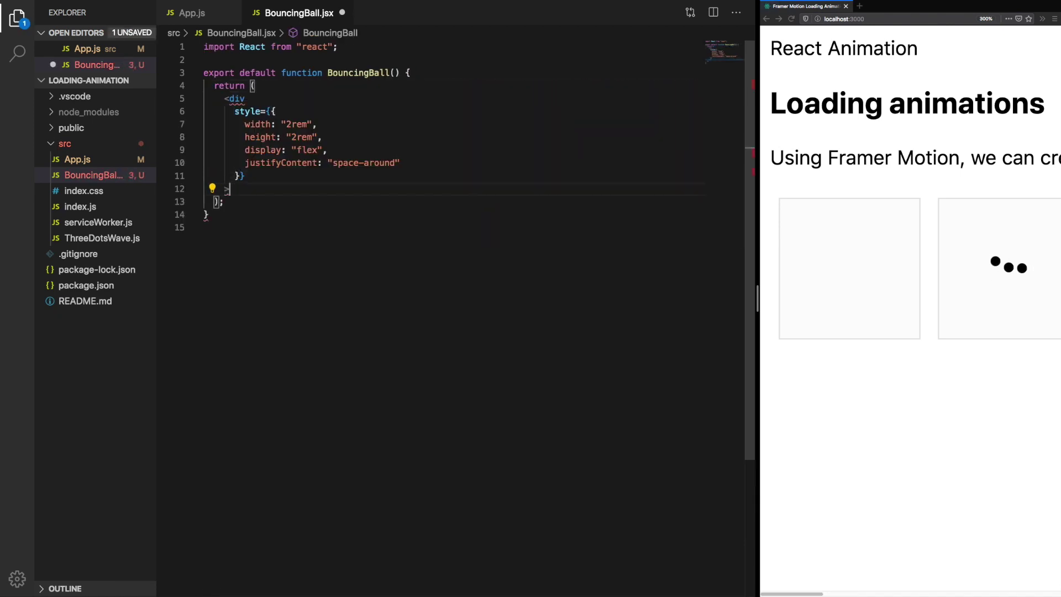
{"action": "type", "text": "</d"}
{"action": "key", "text": "Return"}
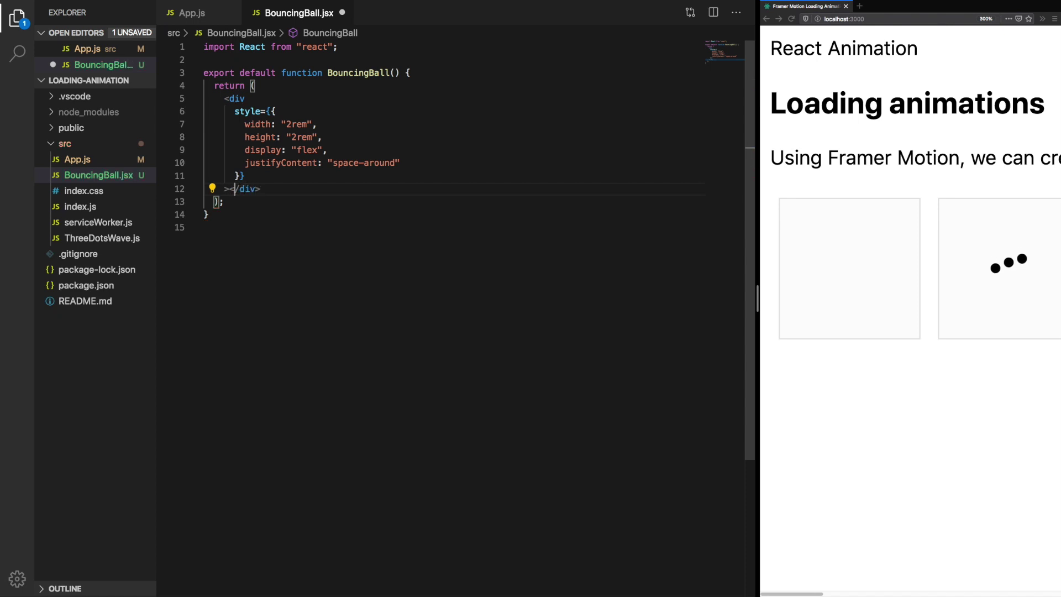
{"action": "key", "text": "Return"}
{"action": "key", "text": "Return"}
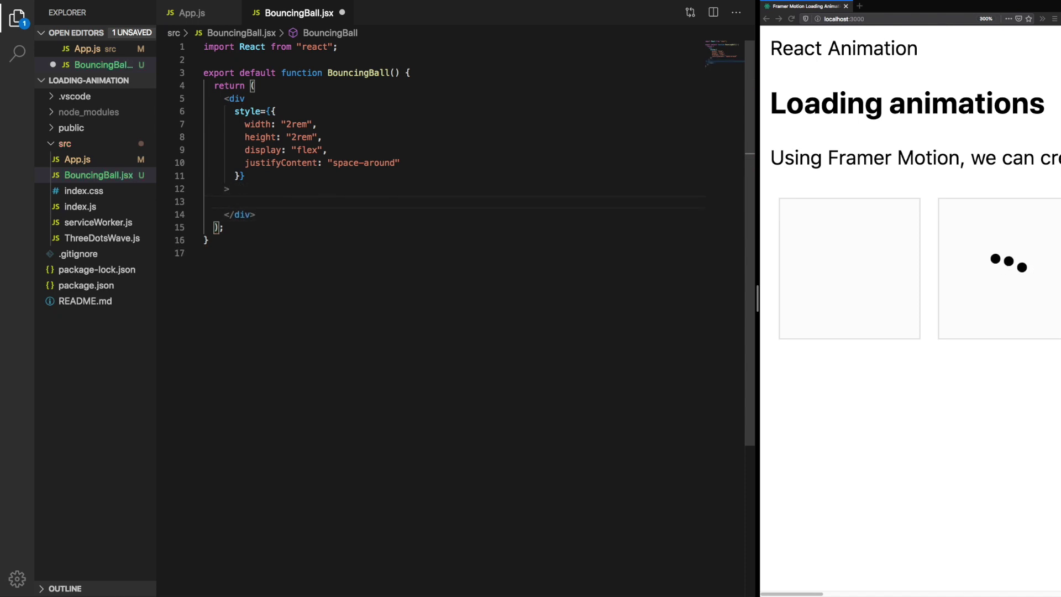
{"action": "type", "text": "<span>"}
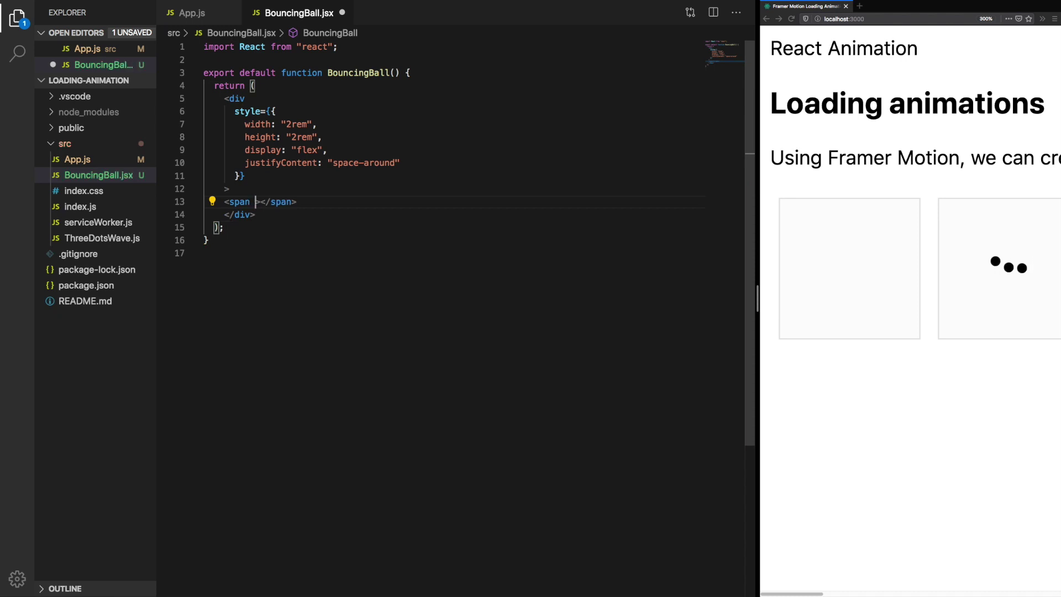
{"action": "type", "text": " style={"}
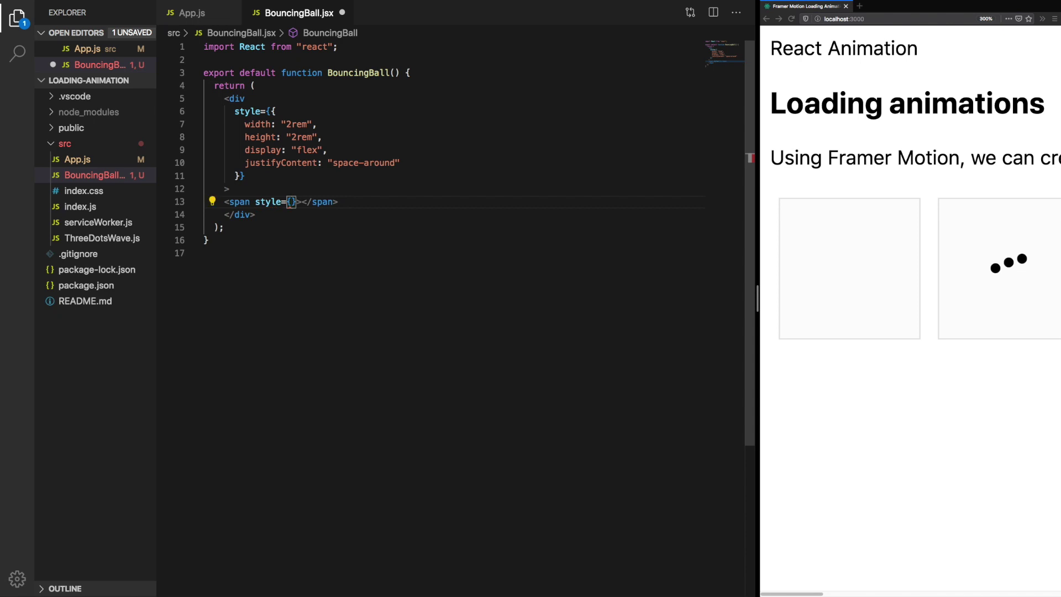
{"action": "type", "text": "ballSty"}
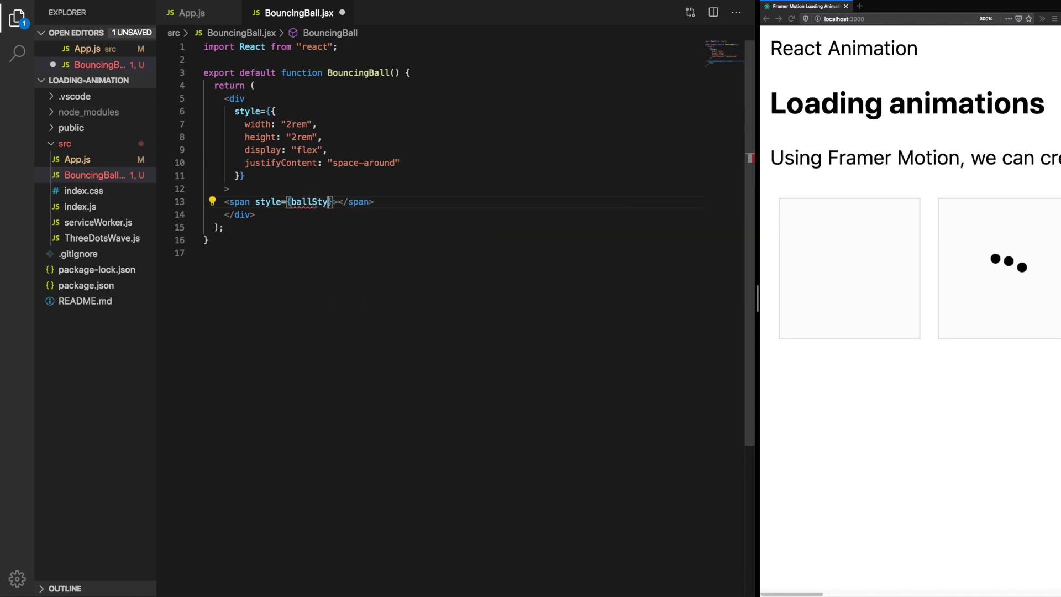
{"action": "type", "text": "le"}
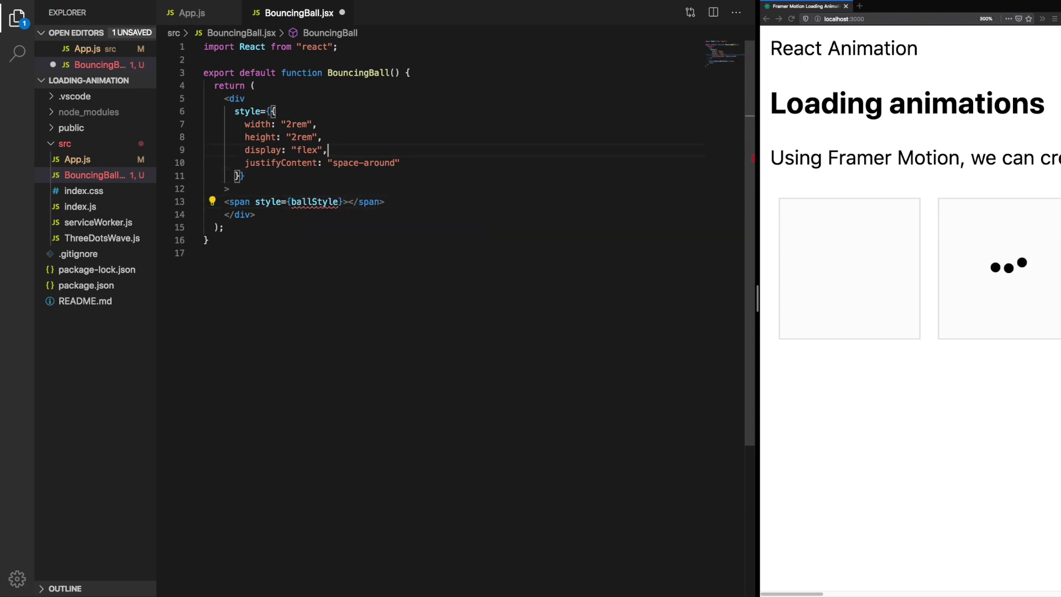
Declare a ballStyle constant and add its display and width properties.
{"action": "key", "text": "Up"}
{"action": "key", "text": "Up"}
{"action": "key", "text": "Up"}
{"action": "key", "text": "Return"}
{"action": "key", "text": "Return"}
{"action": "key", "text": "Up"}
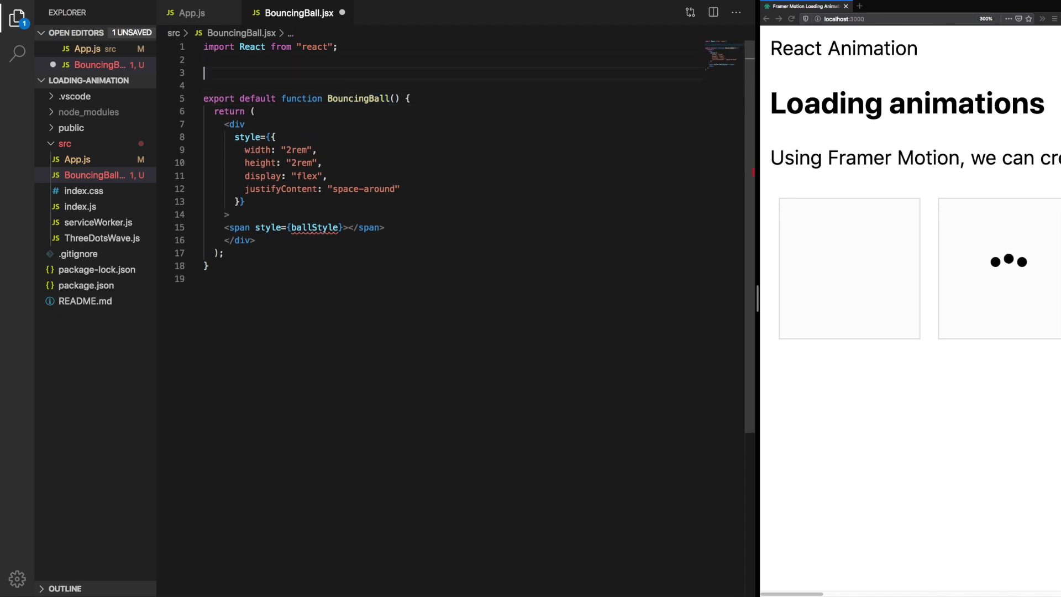
{"action": "type", "text": "const ballStyle"}
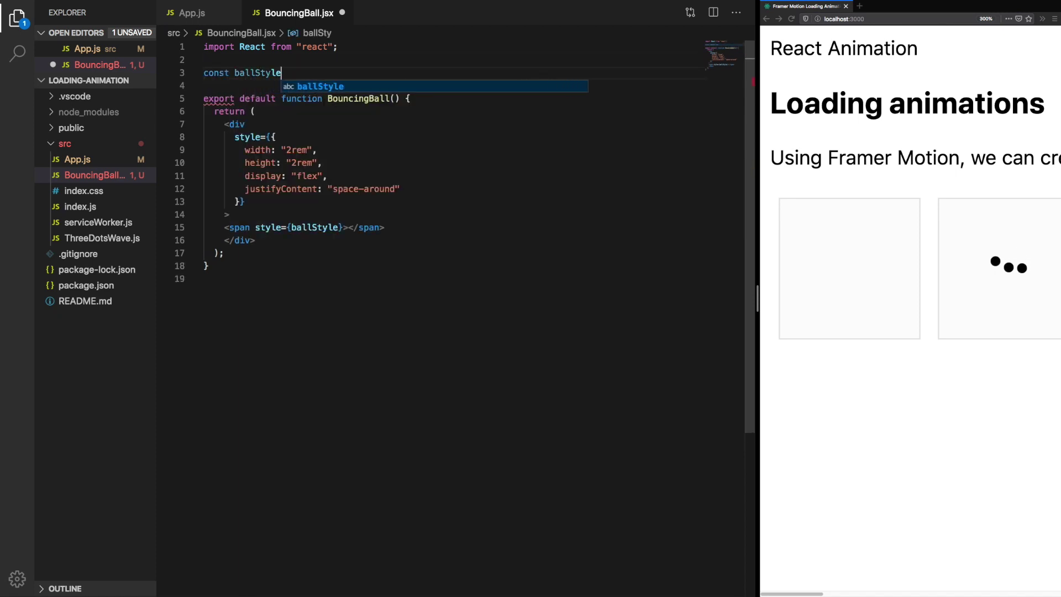
{"action": "type", "text": " = {};"}
{"action": "key", "text": "Left"}
{"action": "key", "text": "Left"}
{"action": "key", "text": "Return"}
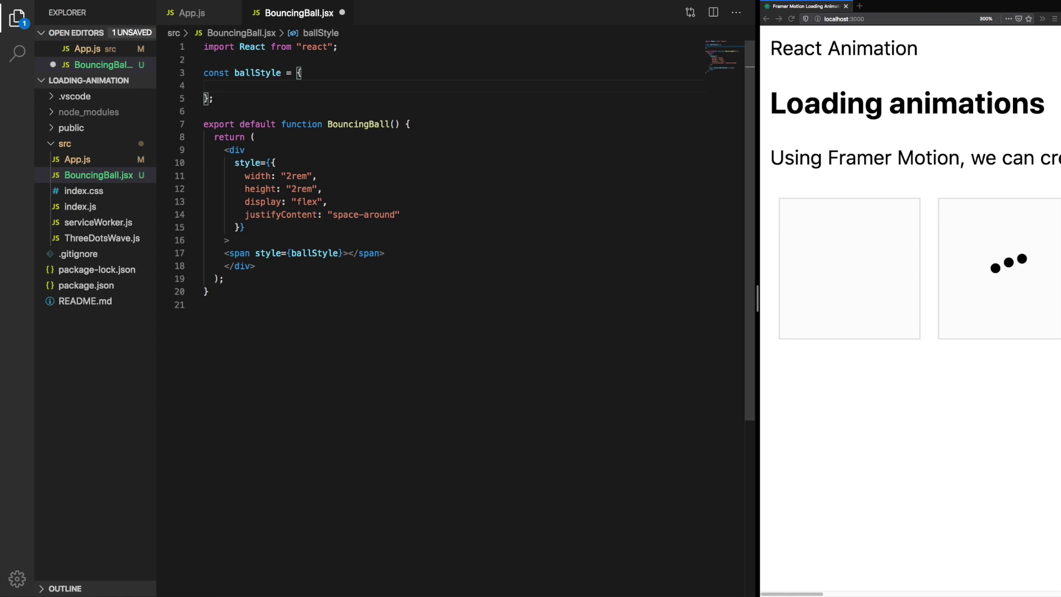
{"action": "type", "text": "displaY ''"}
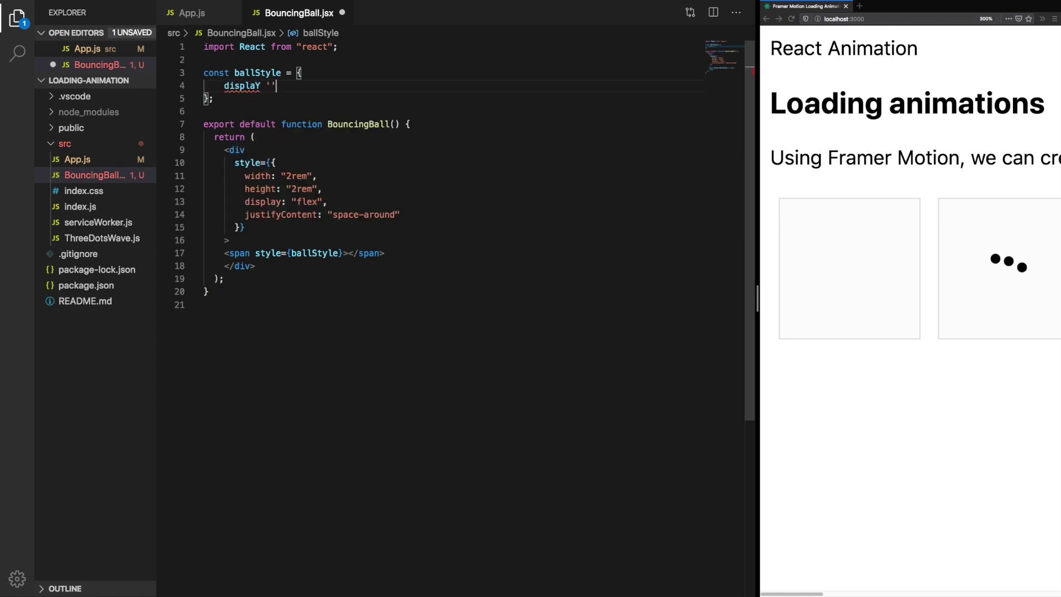
{"action": "key", "text": "Left"}
{"action": "key", "text": "Left"}
{"action": "key", "text": "alt+shift+Left"}
{"action": "type", "text": "display"}
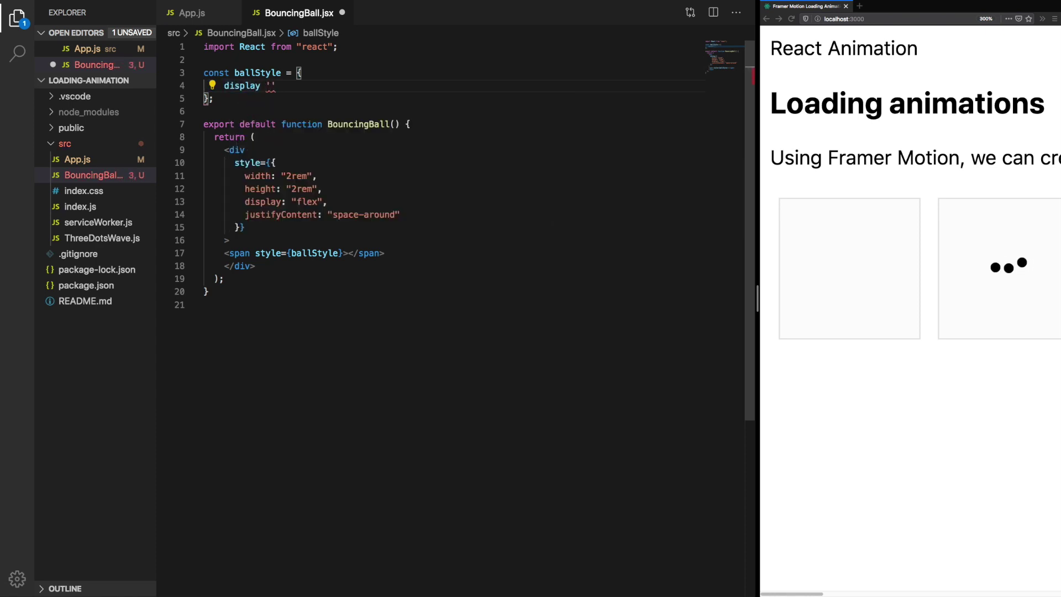
{"action": "type", "text": ":"}
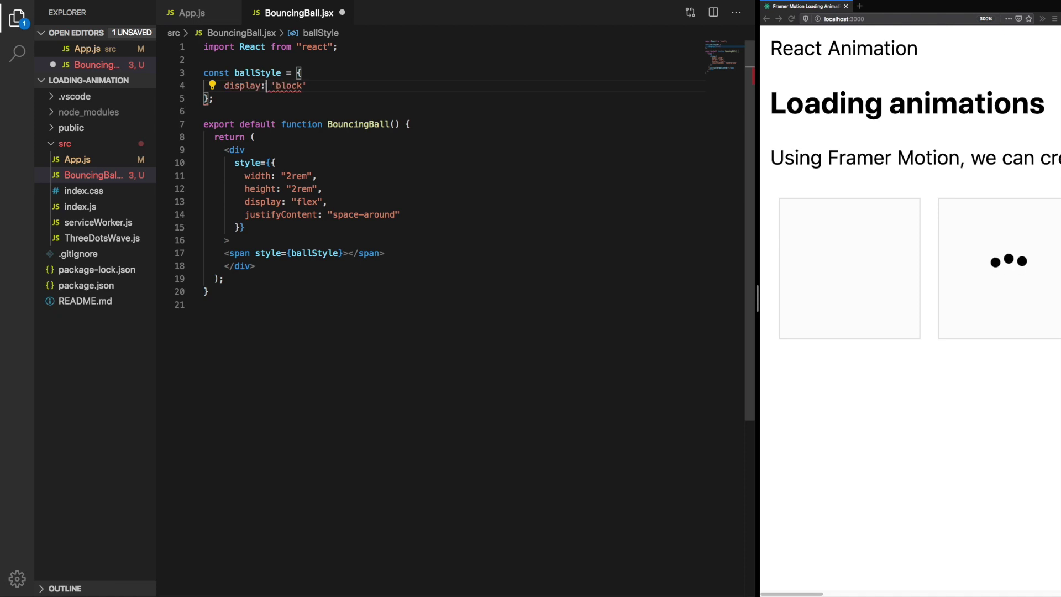
{"action": "key", "text": "End"}
{"action": "type", "text": ","}
{"action": "key", "text": "Return"}
{"action": "type", "text": "width"}
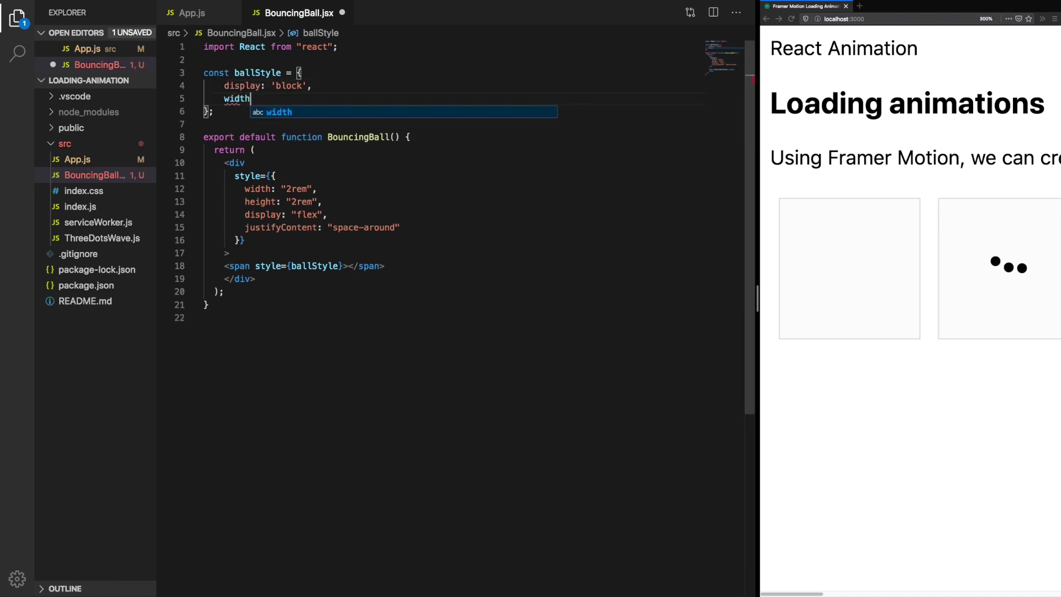
{"action": "type", "text": ": '1rem'"}
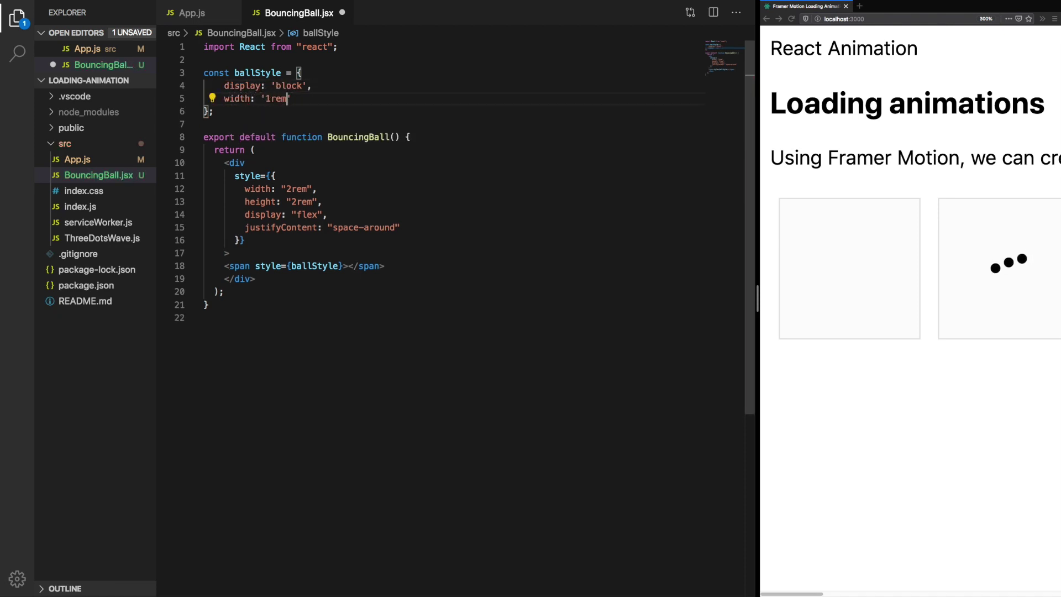
{"action": "type", "text": ","}
Add height, black backgroundColor and borderRadius to ballStyle, then save.
{"action": "key", "text": "Return"}
{"action": "type", "text": "height: '"}
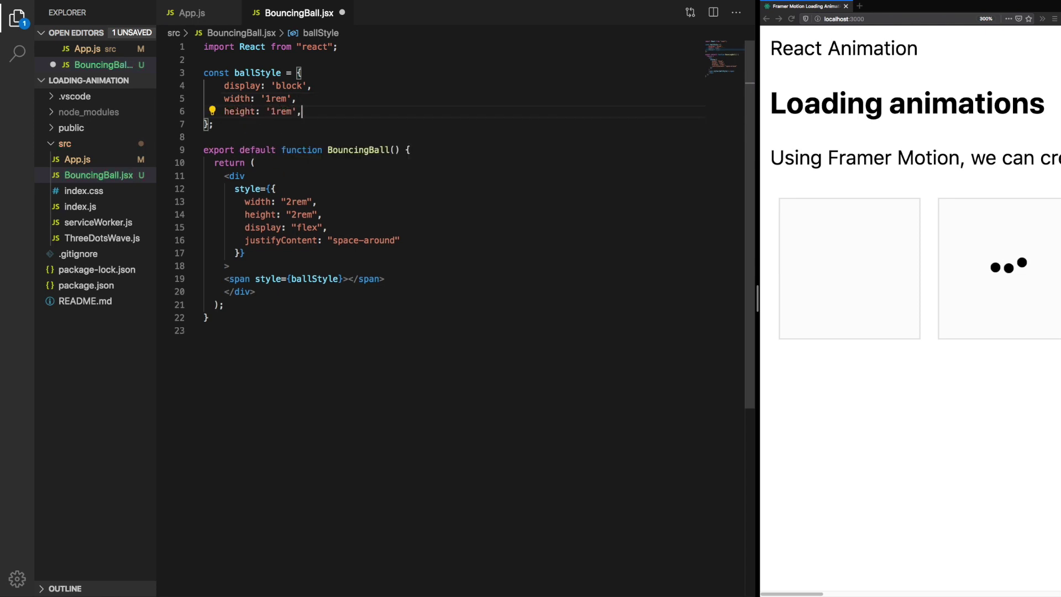
{"action": "key", "text": "Return"}
{"action": "type", "text": "backgroundClor:"}
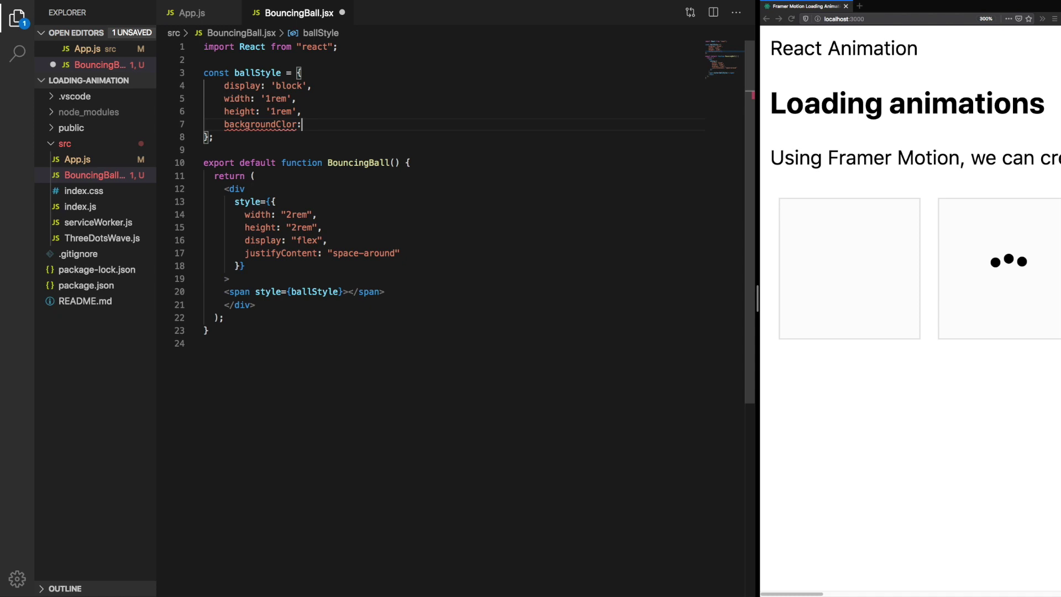
{"action": "key", "text": "BackSpace"}
{"action": "key", "text": "BackSpace"}
{"action": "key", "text": "BackSpace"}
{"action": "key", "text": "BackSpace"}
{"action": "type", "text": ": '"}
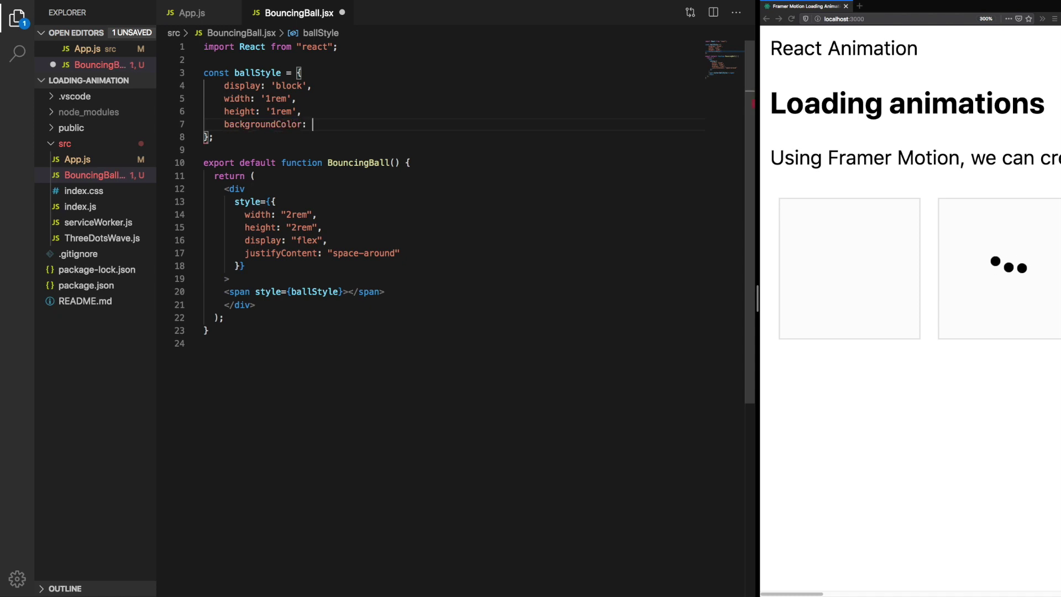
{"action": "type", "text": "black"}
{"action": "key", "text": "Return"}
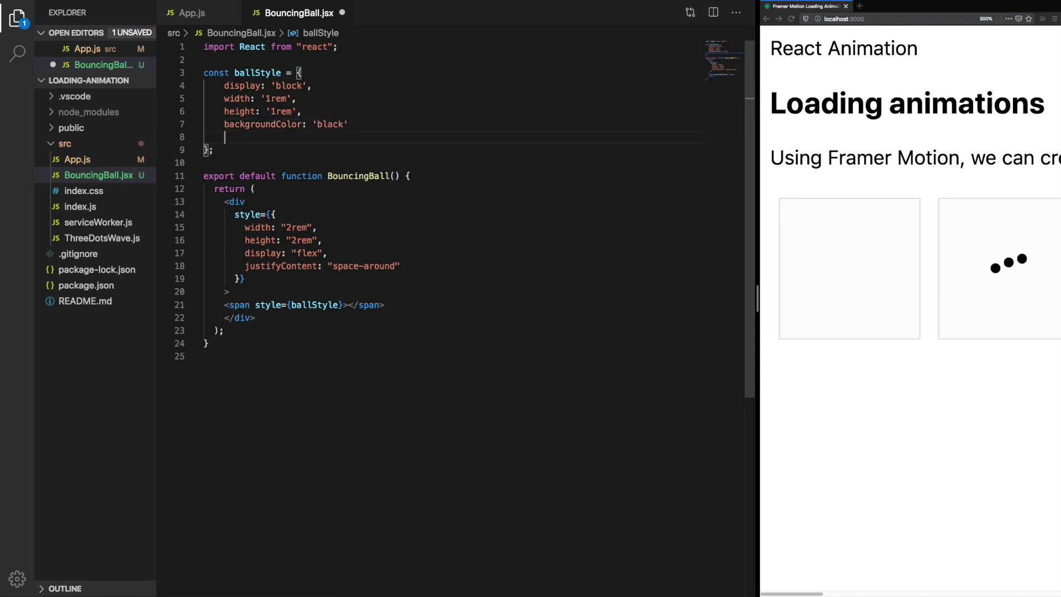
{"action": "type", "text": "borderRadius"}
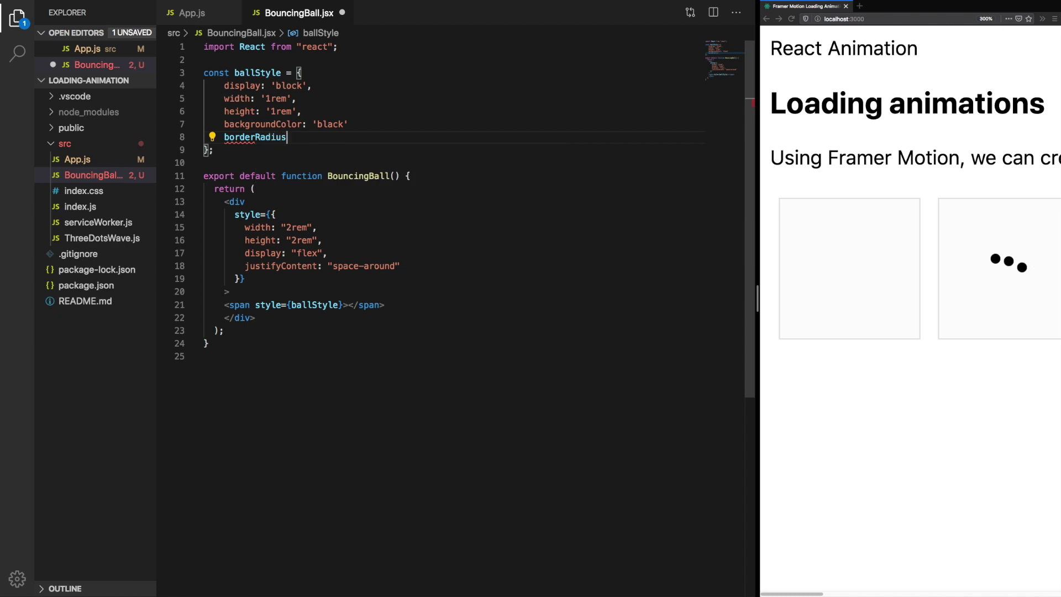
{"action": "type", "text": ": '0.5r"}
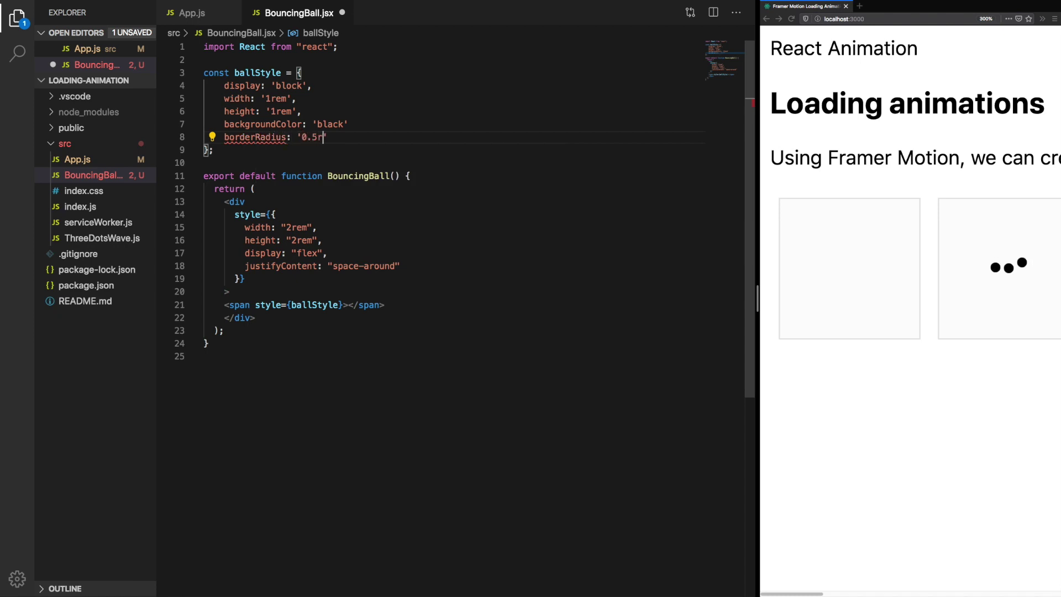
{"action": "type", "text": ","}
{"action": "key", "text": "ctrl+s"}
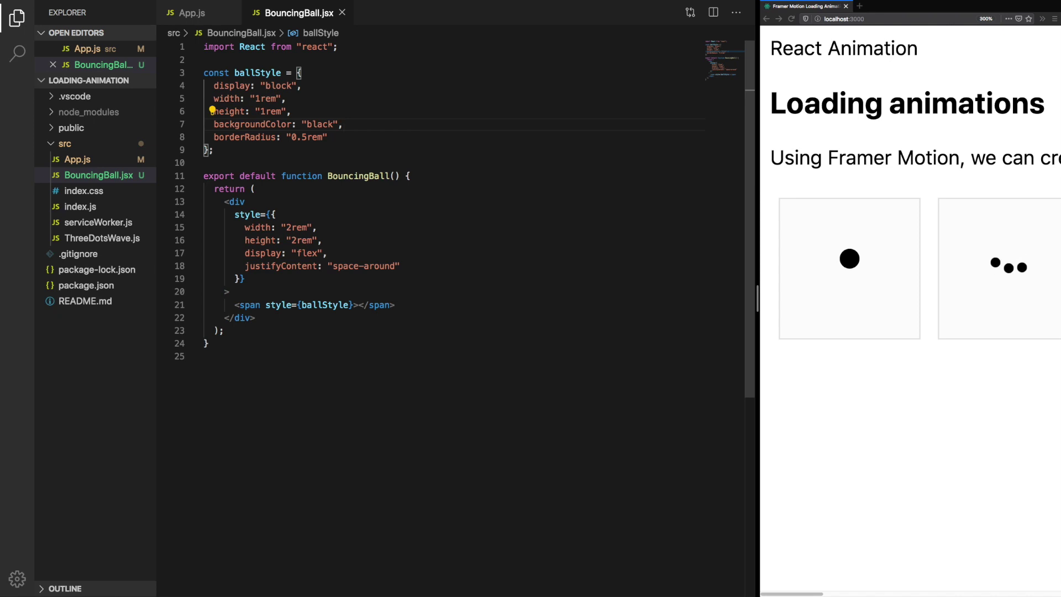
Start an import { motion } line below the React import.
{"action": "key", "text": "Up"}
{"action": "key", "text": "Up"}
{"action": "key", "text": "Up"}
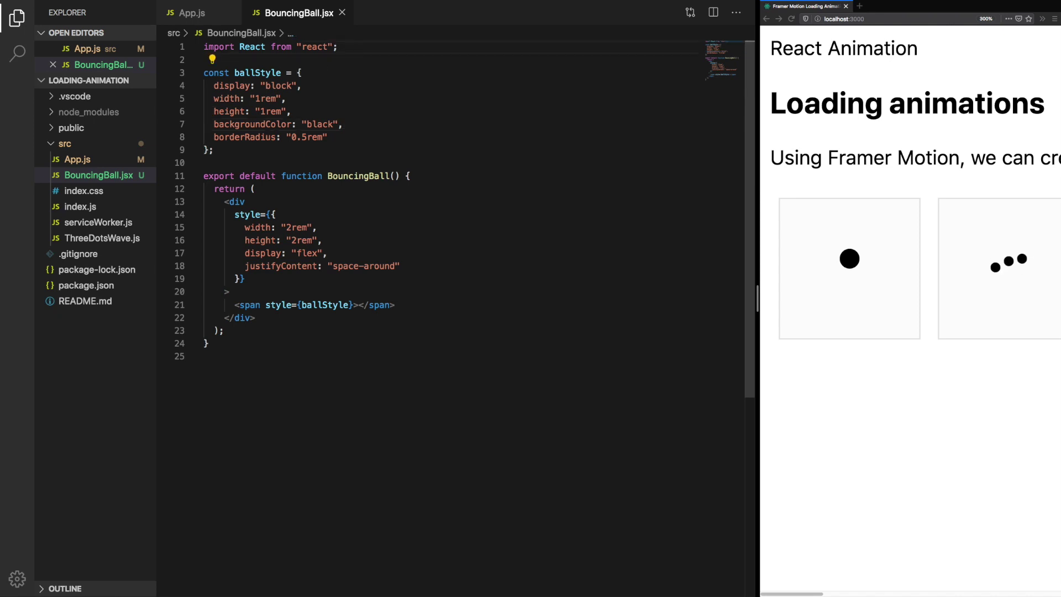
{"action": "key", "text": "Return"}
{"action": "type", "text": "import {"}
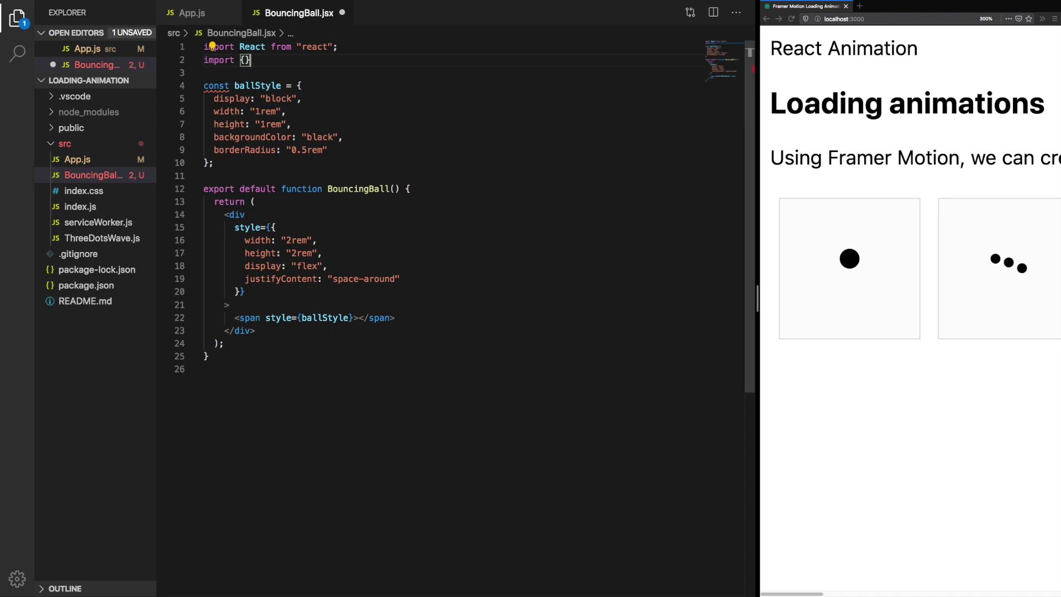
{"action": "type", "text": " motion "}
{"action": "type", "text": "from "}
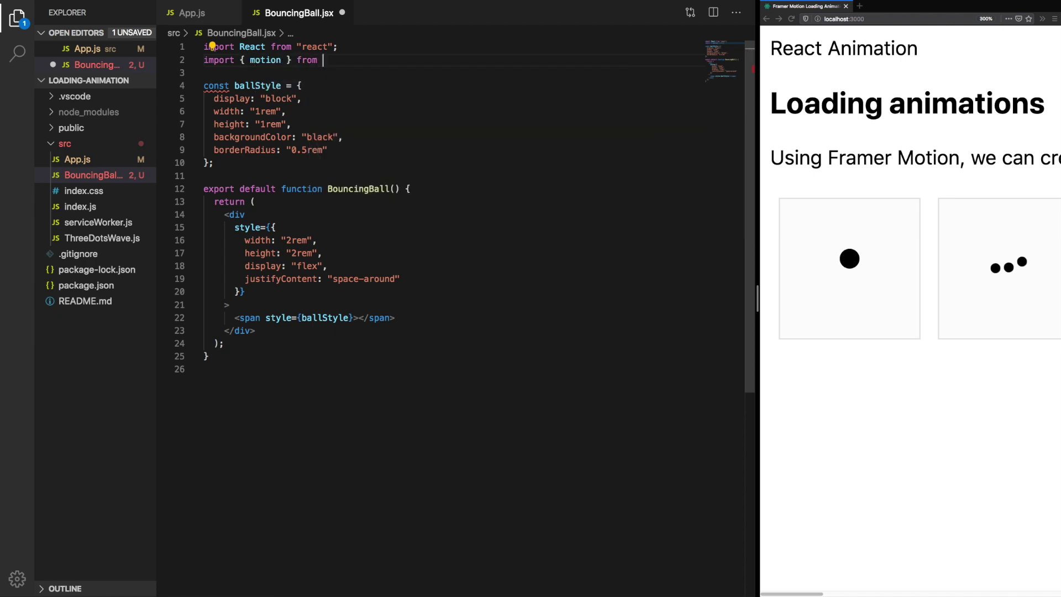
{"action": "type", "text": "g"}
{"action": "key", "text": "BackSpace"}
{"action": "type", "text": "f';"}
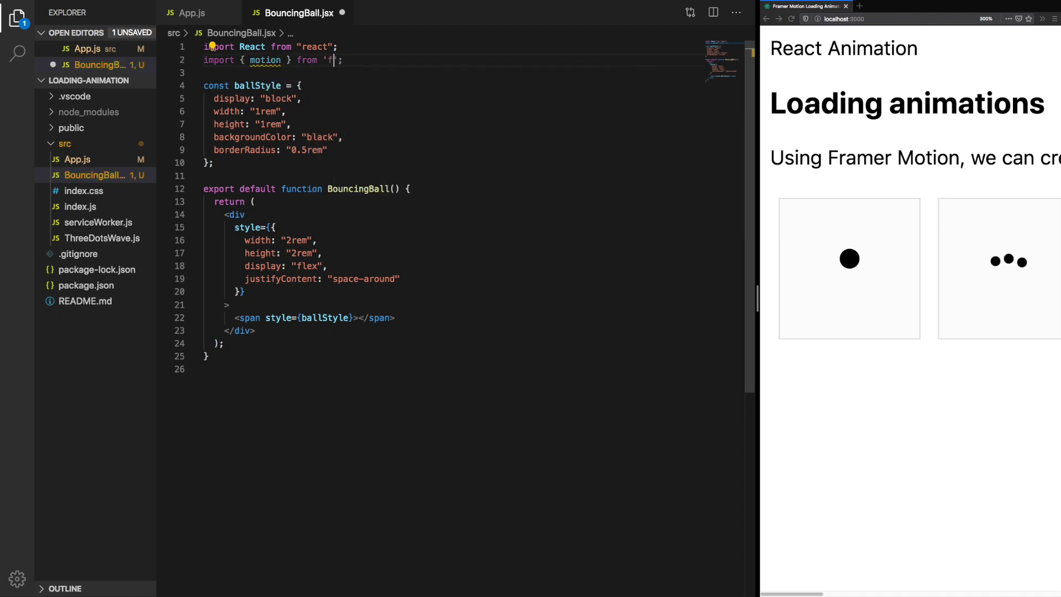
Save the framer-motion import and turn the ball into a self-closing <motion.span />.
{"action": "key", "text": "ctrl+s"}
{"action": "key", "text": "Down"}
{"action": "key", "text": "Down"}
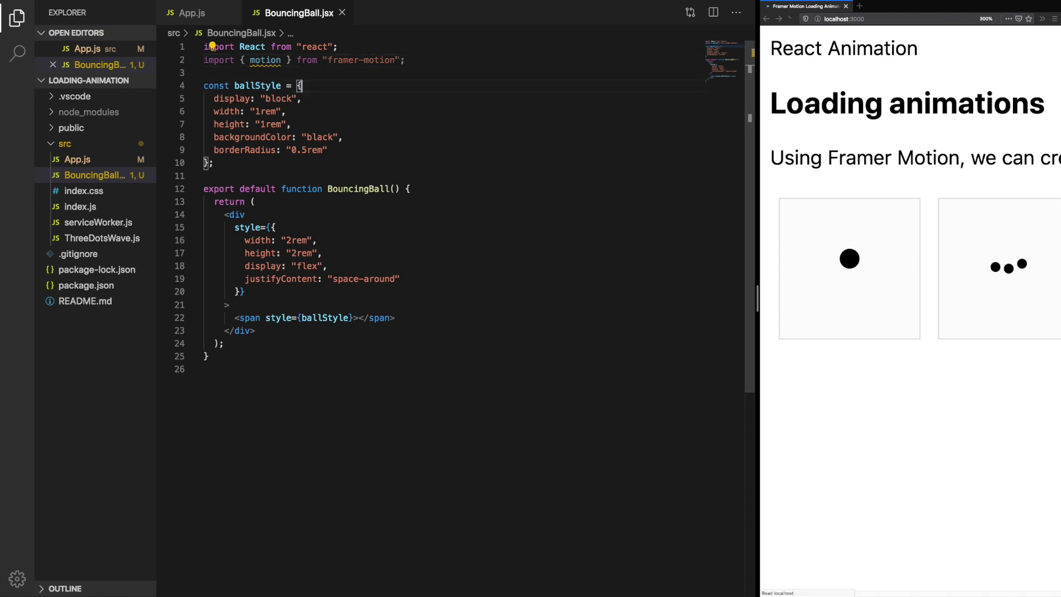
{"action": "key", "text": "Down"}
{"action": "key", "text": "Down"}
{"action": "key", "text": "Down"}
{"action": "key", "text": "Down"}
{"action": "key", "text": "Down"}
{"action": "key", "text": "Down"}
{"action": "key", "text": "Down"}
{"action": "key", "text": "Down"}
{"action": "key", "text": "Down"}
{"action": "key", "text": "Down"}
{"action": "key", "text": "Down"}
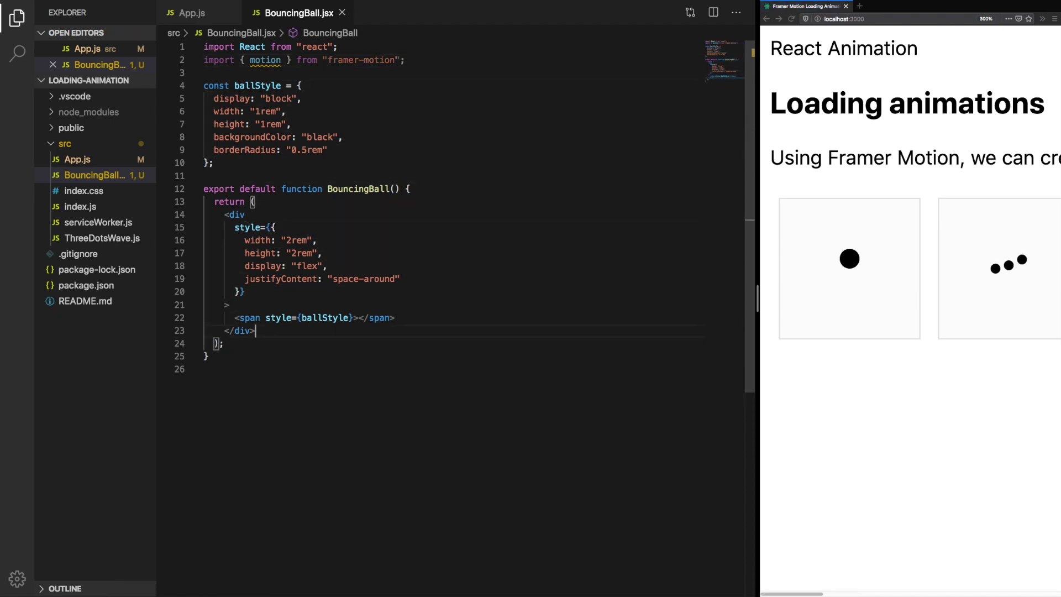
{"action": "key", "text": "Down"}
{"action": "type", "text": "mo"}
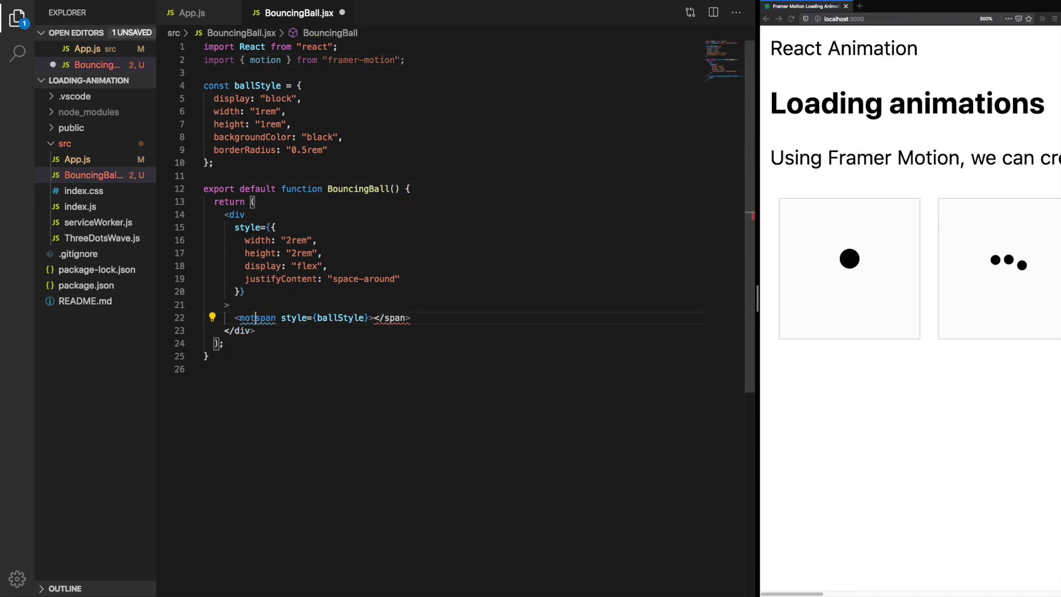
{"action": "type", "text": "tion."}
{"action": "key", "text": "End"}
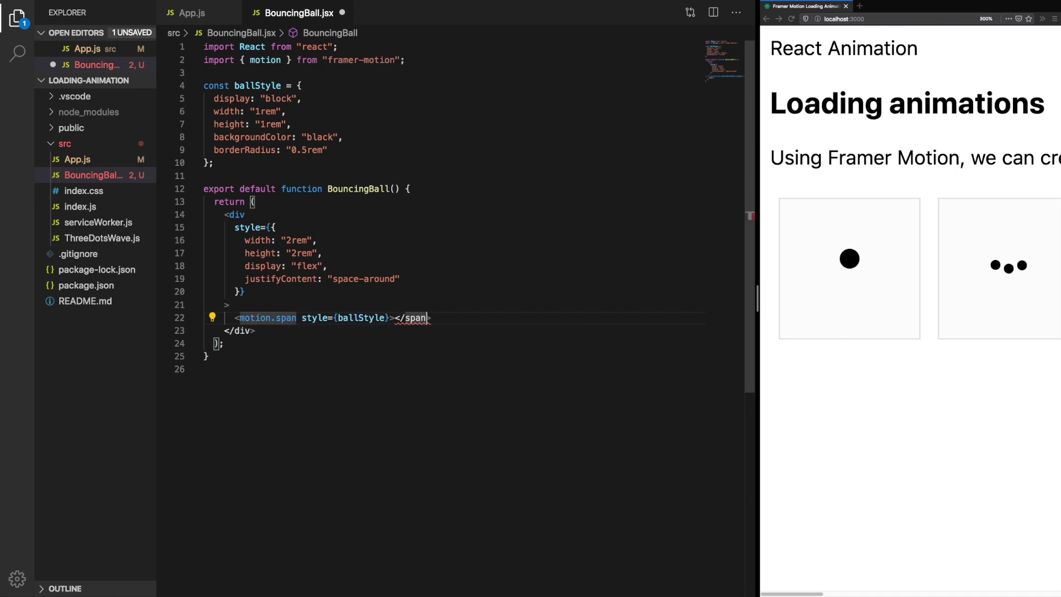
{"action": "key", "text": "BackSpace"}
{"action": "key", "text": "BackSpace"}
{"action": "key", "text": "BackSpace"}
{"action": "key", "text": "Left"}
{"action": "type", "text": "/"}
{"action": "key", "text": "Left"}
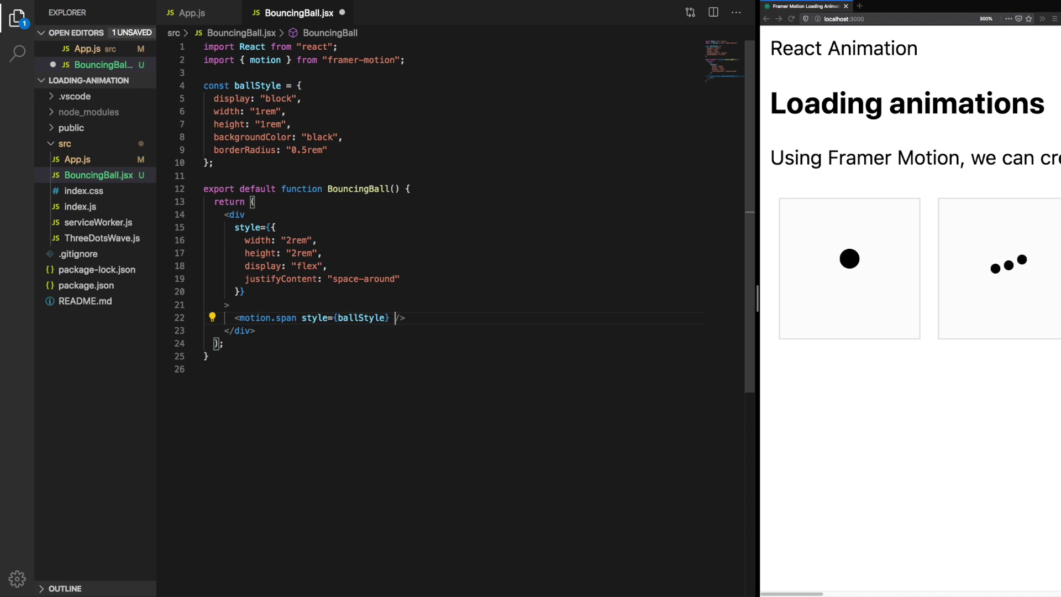
{"action": "type", "text": "transition"}
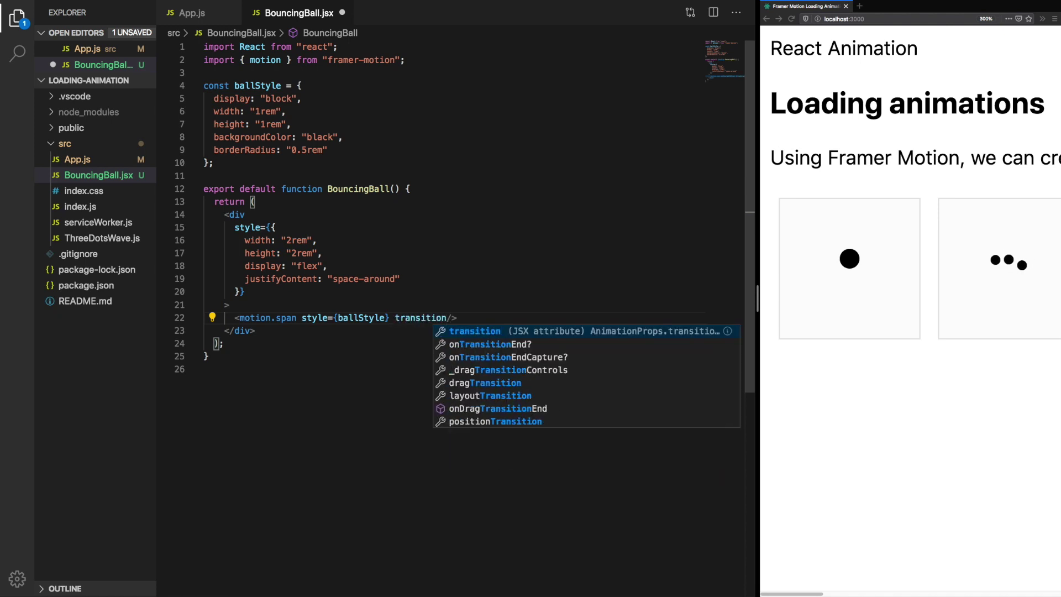
Give the motion.span transition={bounceTransition} and begin a new constant below ballStyle.
{"action": "key", "text": "Return"}
{"action": "type", "text": "ounceTra"}
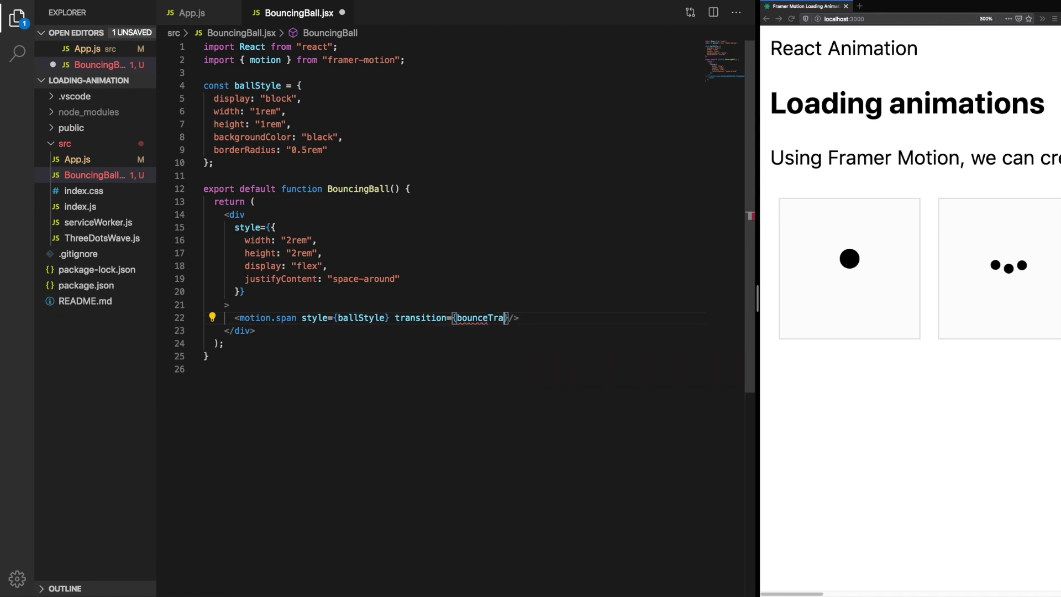
{"action": "type", "text": "nsition"}
{"action": "key", "text": "Up"}
{"action": "key", "text": "Up"}
{"action": "key", "text": "Up"}
{"action": "key", "text": "Up"}
{"action": "key", "text": "Up"}
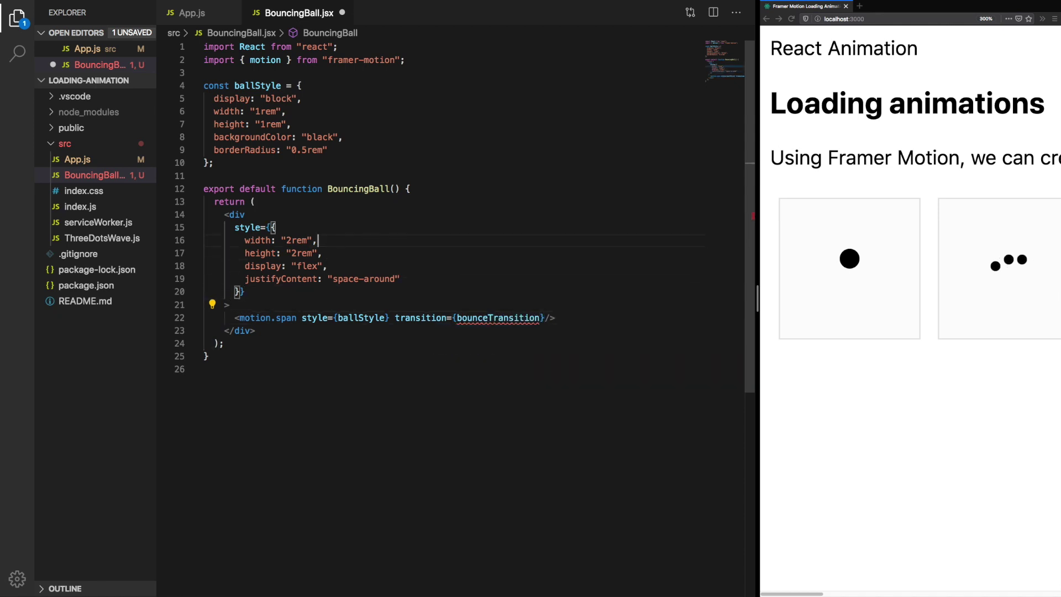
{"action": "key", "text": "Up"}
{"action": "key", "text": "Up"}
{"action": "key", "text": "Up"}
{"action": "key", "text": "Up"}
{"action": "key", "text": "Up"}
Define bounceTransition with y: duration 0.4, yoyo Infinity, ease "easeOut", and save.
{"action": "key", "text": "Return"}
{"action": "key", "text": "Return"}
{"action": "type", "text": "const "}
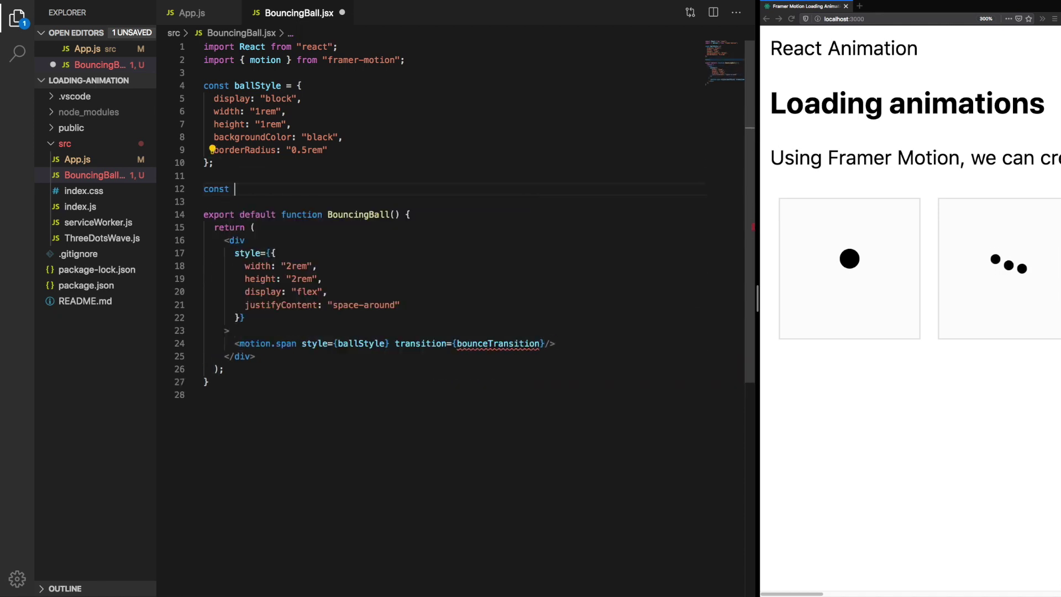
{"action": "type", "text": "bounceTransition"}
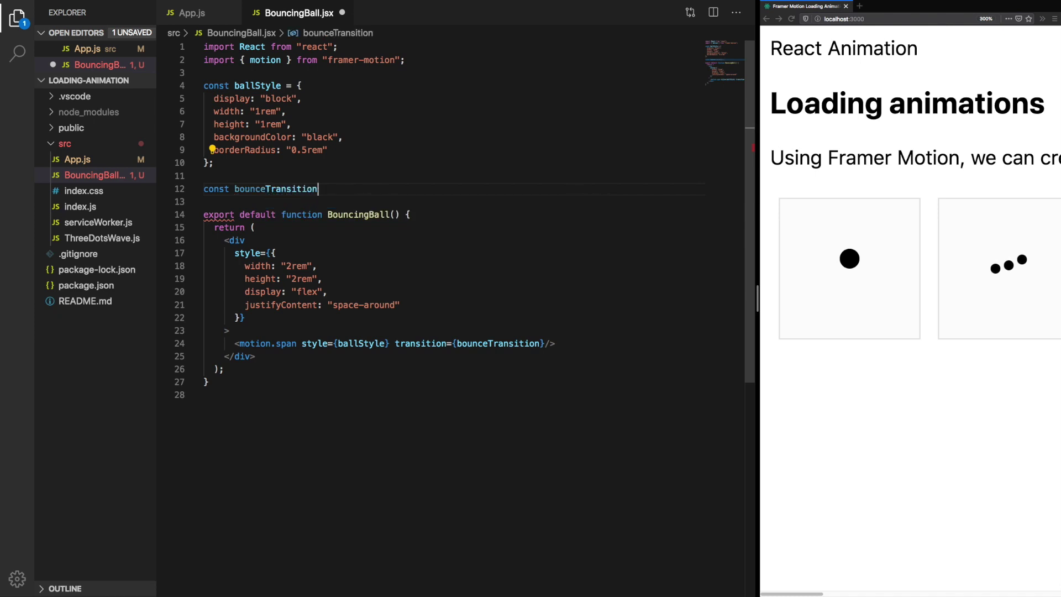
{"action": "type", "text": " = {"}
{"action": "key", "text": "Return"}
{"action": "type", "text": ";"}
{"action": "key", "text": "Up"}
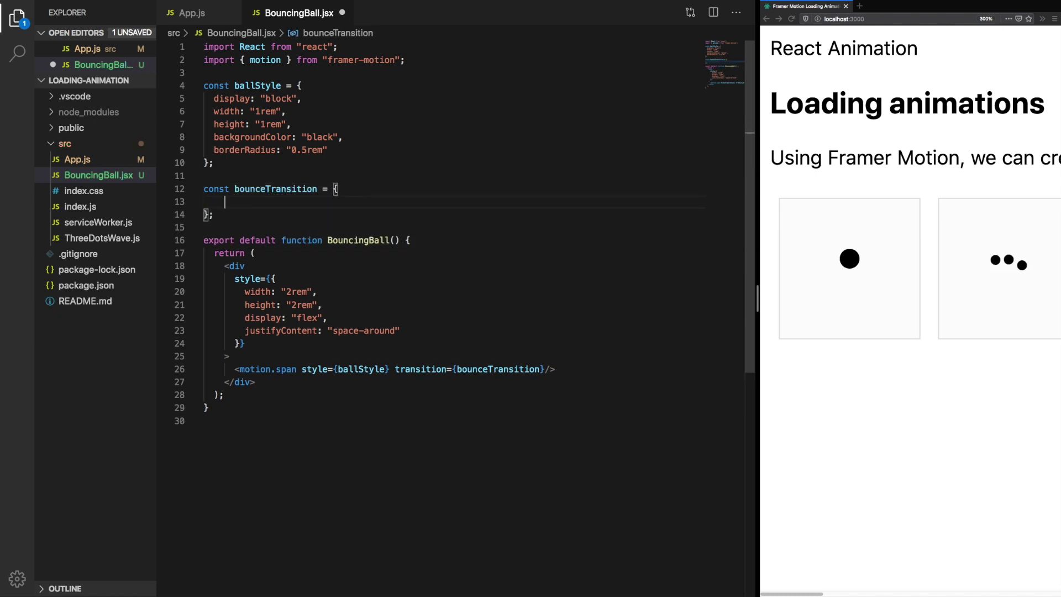
{"action": "type", "text": "y: {"}
{"action": "key", "text": "Return"}
{"action": "type", "text": "d"}
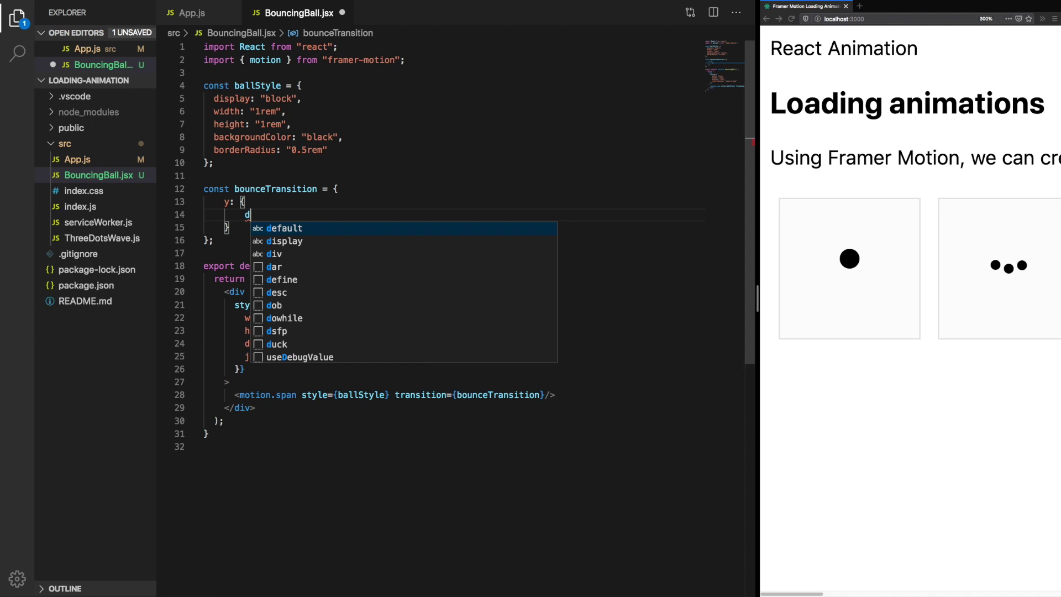
{"action": "type", "text": "uration: 0.4,"}
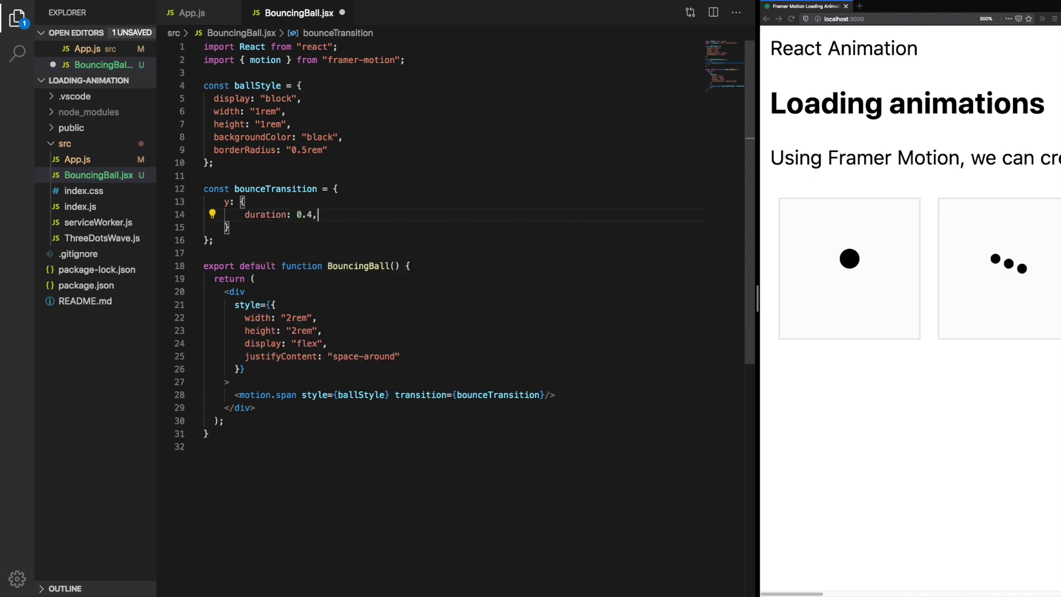
{"action": "key", "text": "Return"}
{"action": "type", "text": "yoyo: "}
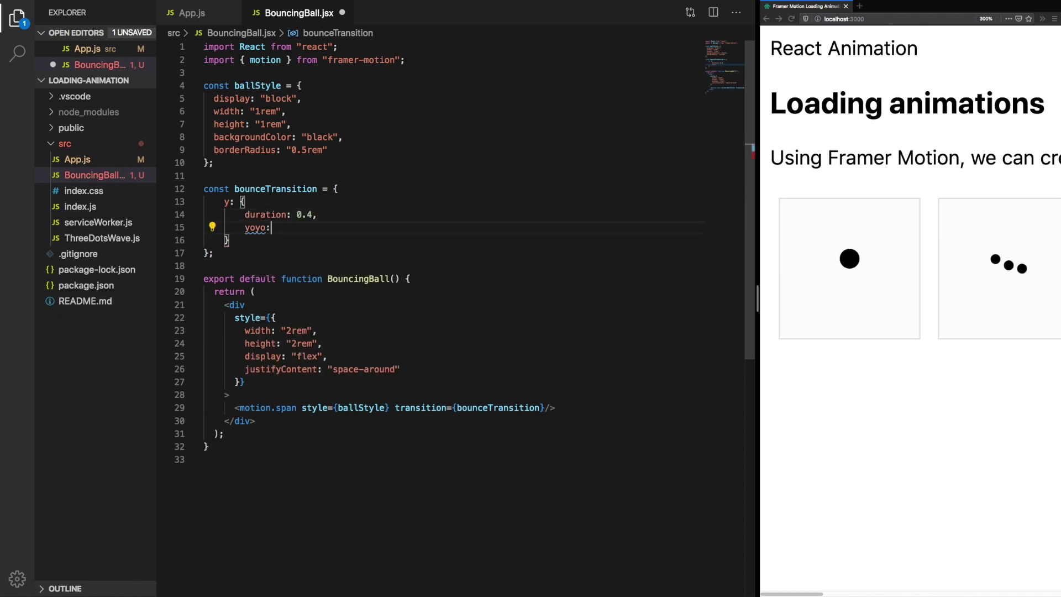
{"action": "type", "text": "Infi"}
{"action": "key", "text": "Return"}
{"action": "type", "text": ","}
{"action": "key", "text": "Return"}
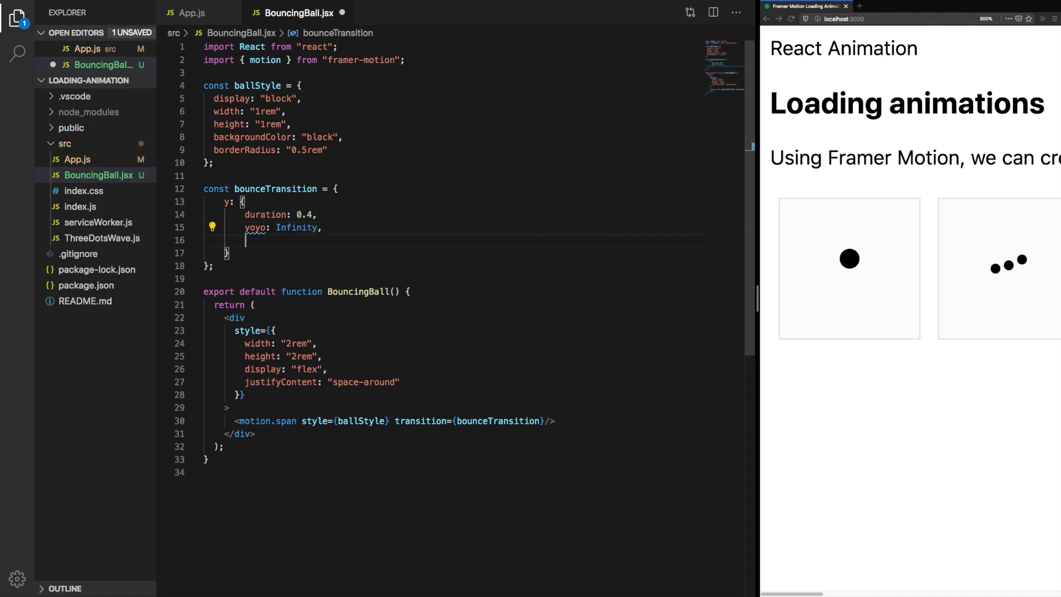
{"action": "type", "text": "ease: 'easeOut"}
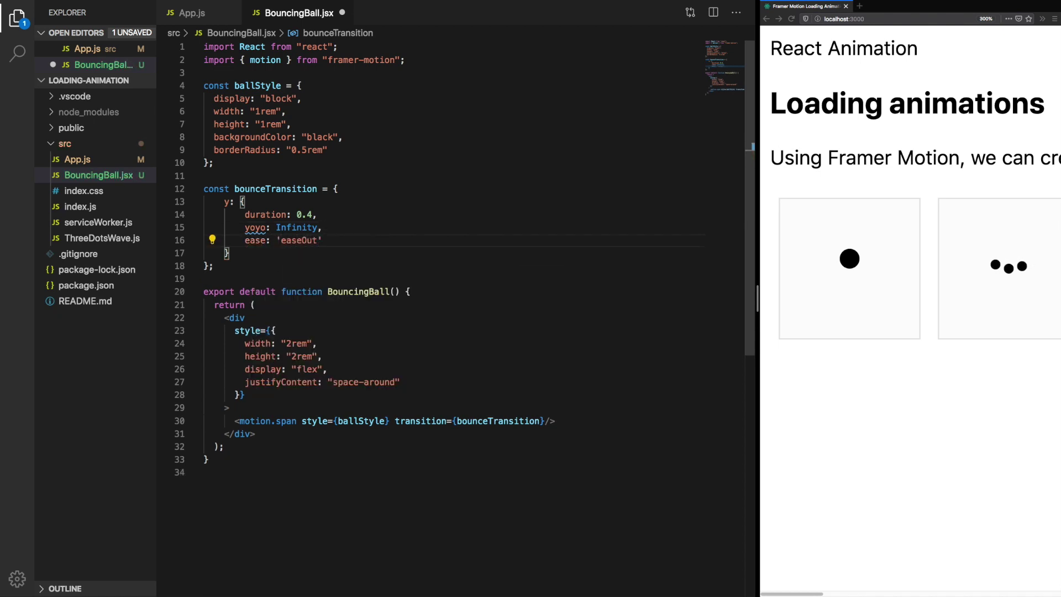
{"action": "key", "text": "ctrl+s"}
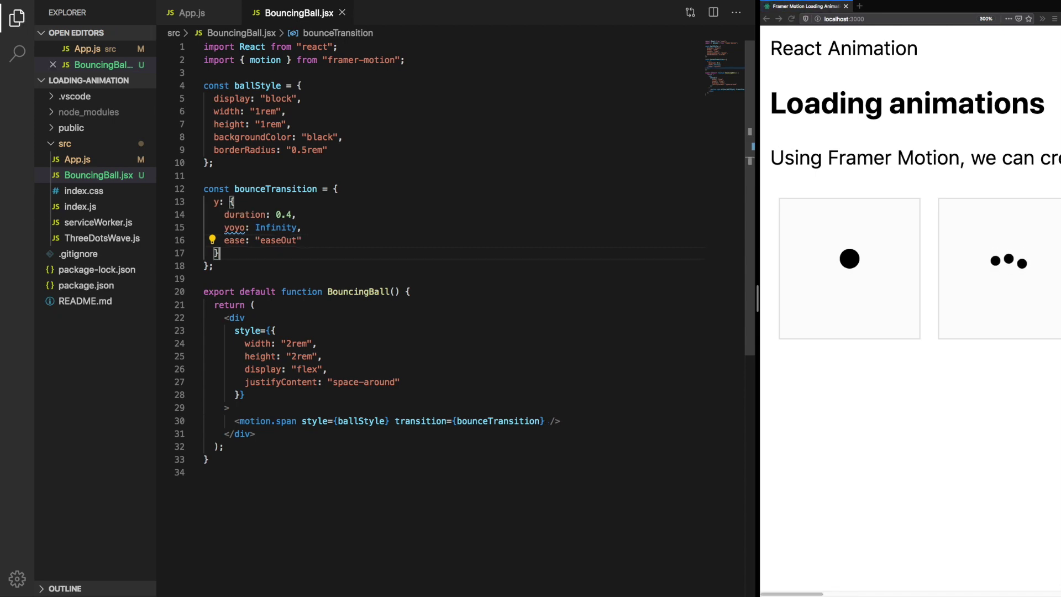
Add animate={{ y: ["100%", "-100%"] }} to the motion.span and save the reformatted file.
{"action": "left_click", "coordinate": [301, 420]}
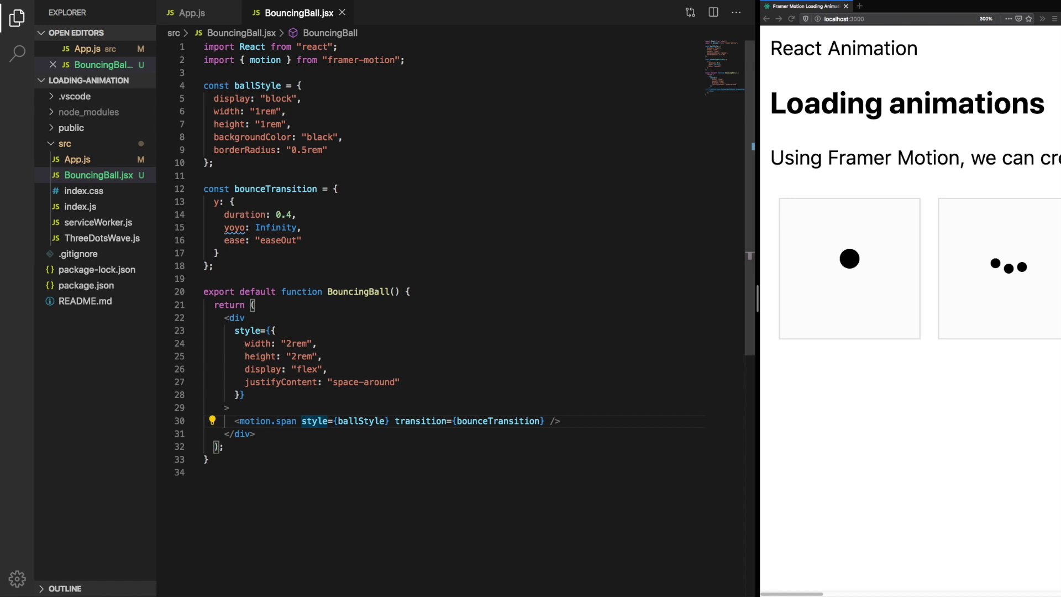
{"action": "key", "text": "End"}
{"action": "key", "text": "Left"}
{"action": "key", "text": "Left"}
{"action": "key", "text": "Left"}
{"action": "type", "text": "animat"}
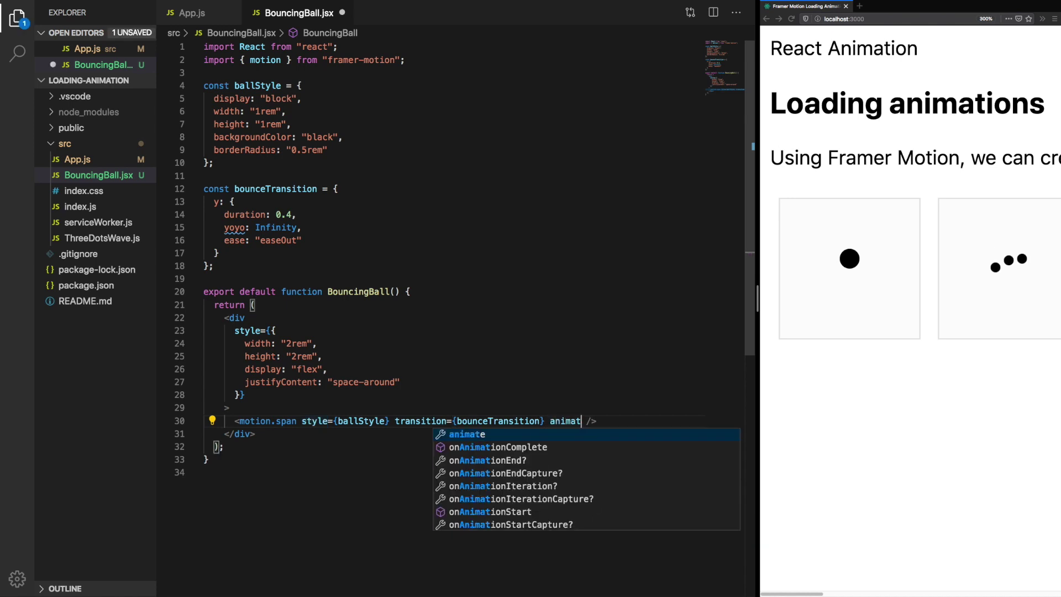
{"action": "type", "text": "e={"}
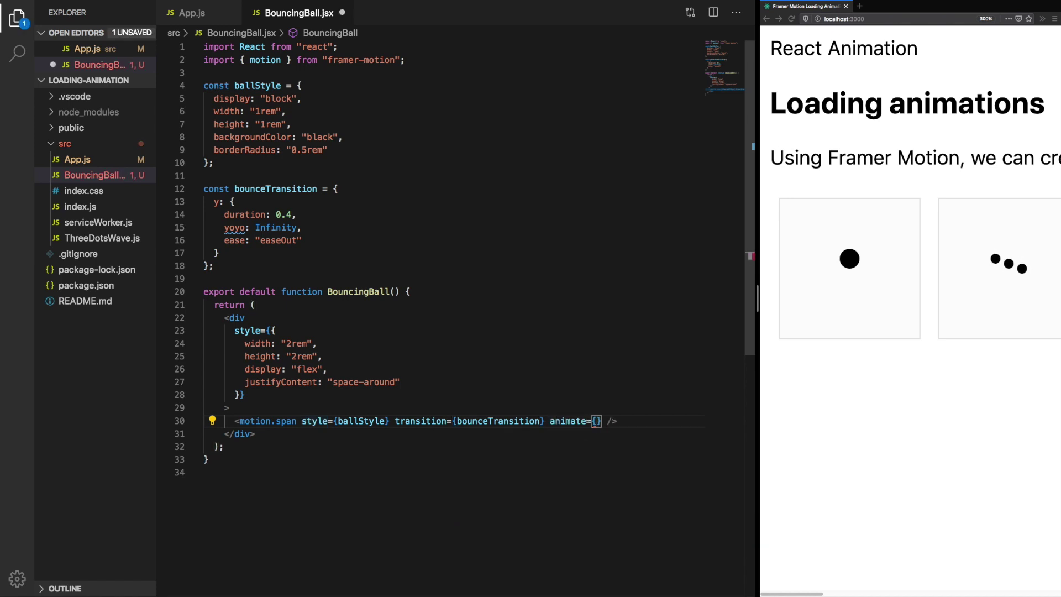
{"action": "type", "text": "{"}
{"action": "key", "text": "Return"}
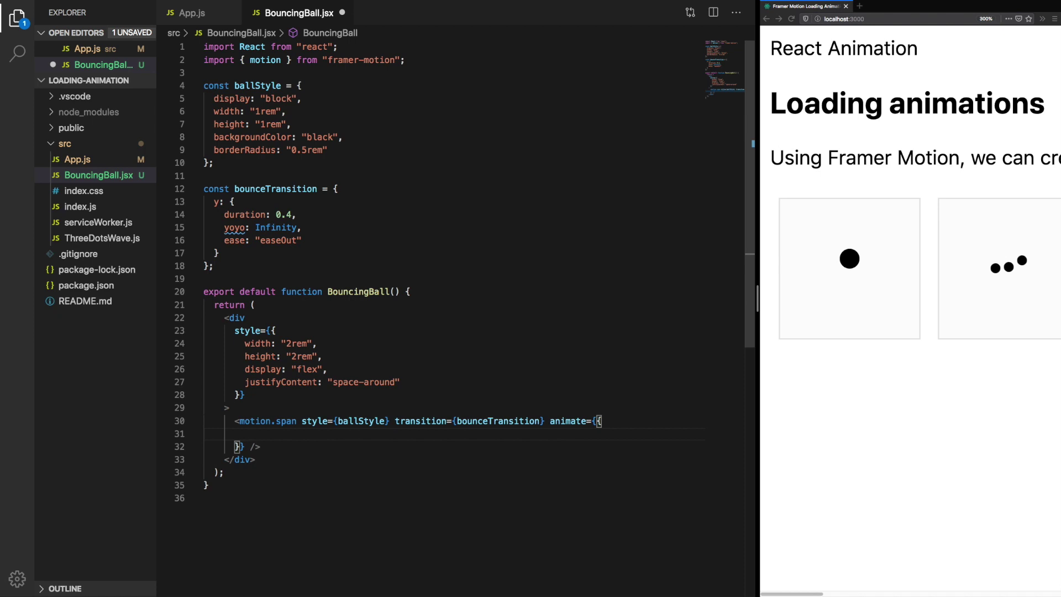
{"action": "type", "text": "y:"}
{"action": "type", "text": " ['"}
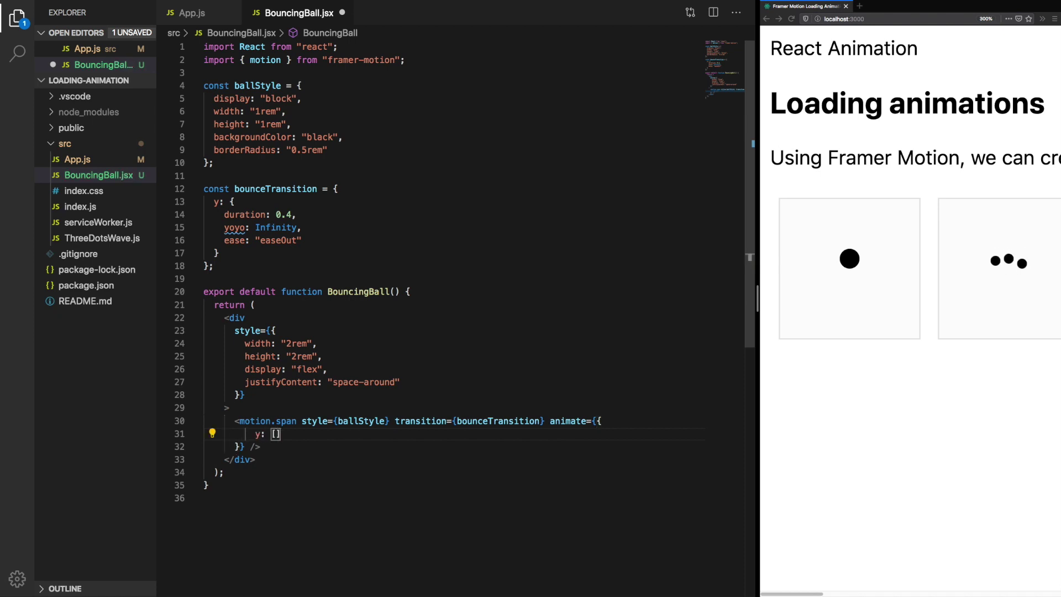
{"action": "type", "text": "100%"}
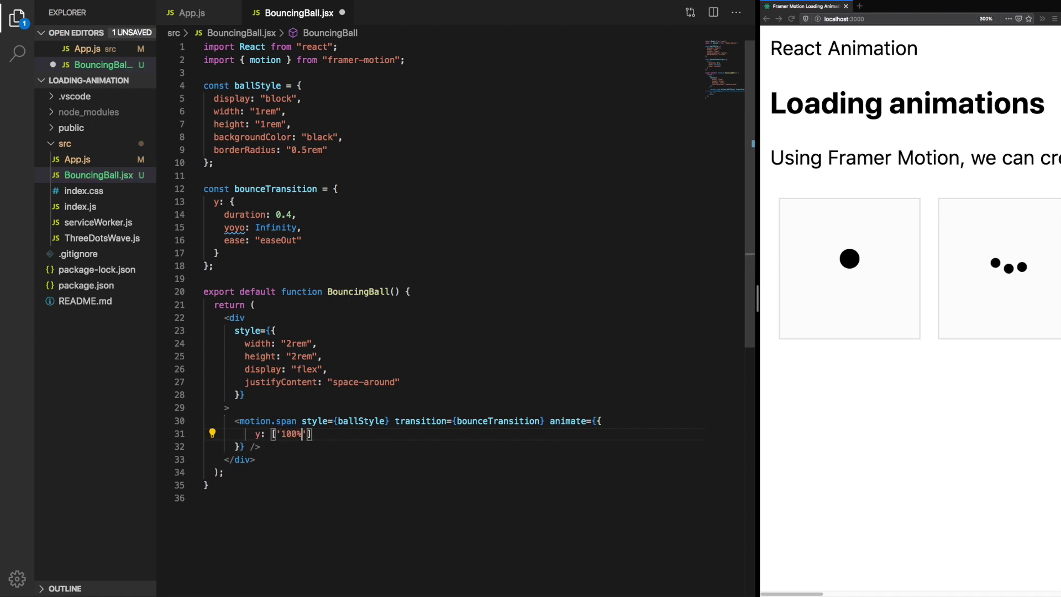
{"action": "type", "text": "', '-10"}
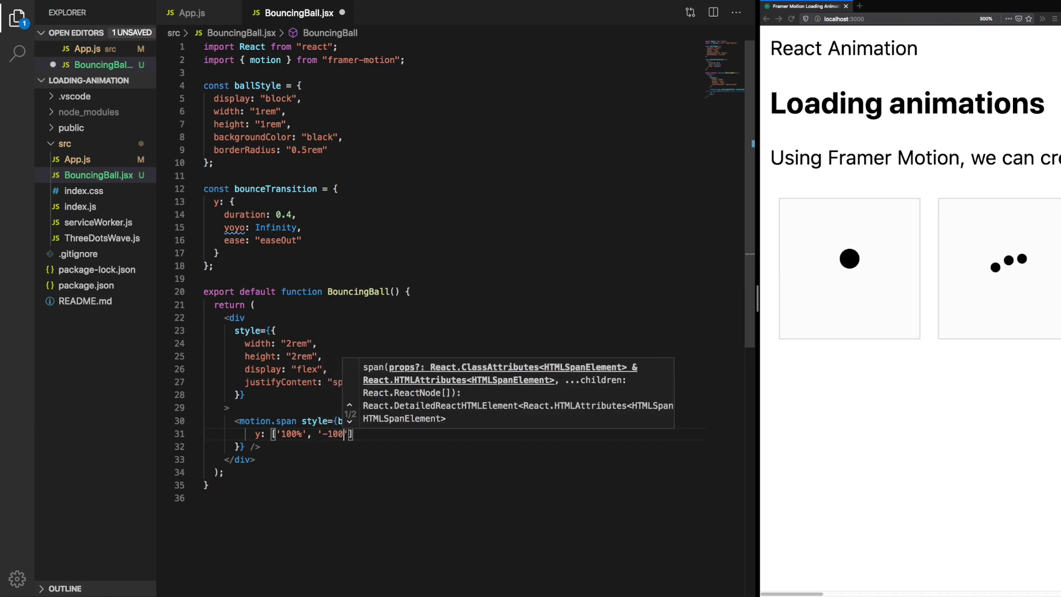
{"action": "type", "text": "0%"}
{"action": "key", "text": "ctrl+s"}
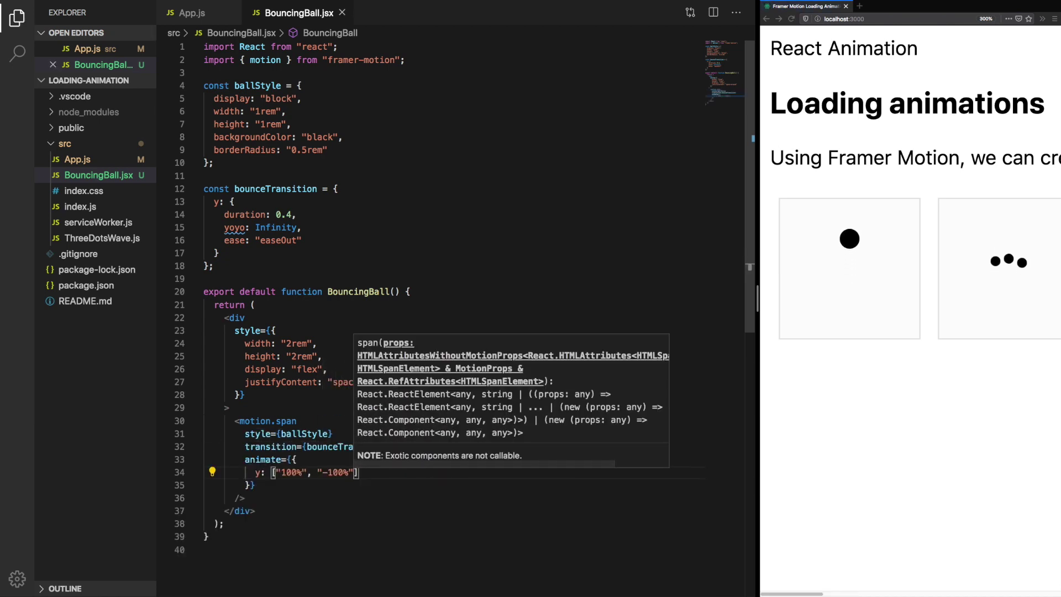
{"action": "left_click", "coordinate": [335, 188]}
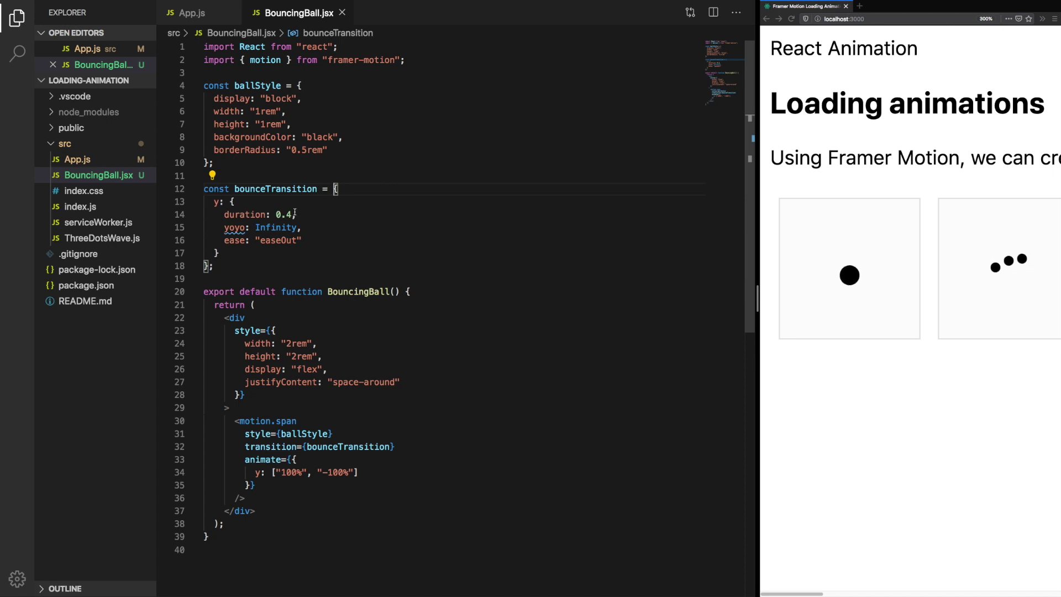
Add an empty backgroundColor entry to bounceTransition after the y settings.
{"action": "left_click", "coordinate": [245, 250]}
{"action": "type", "text": ","}
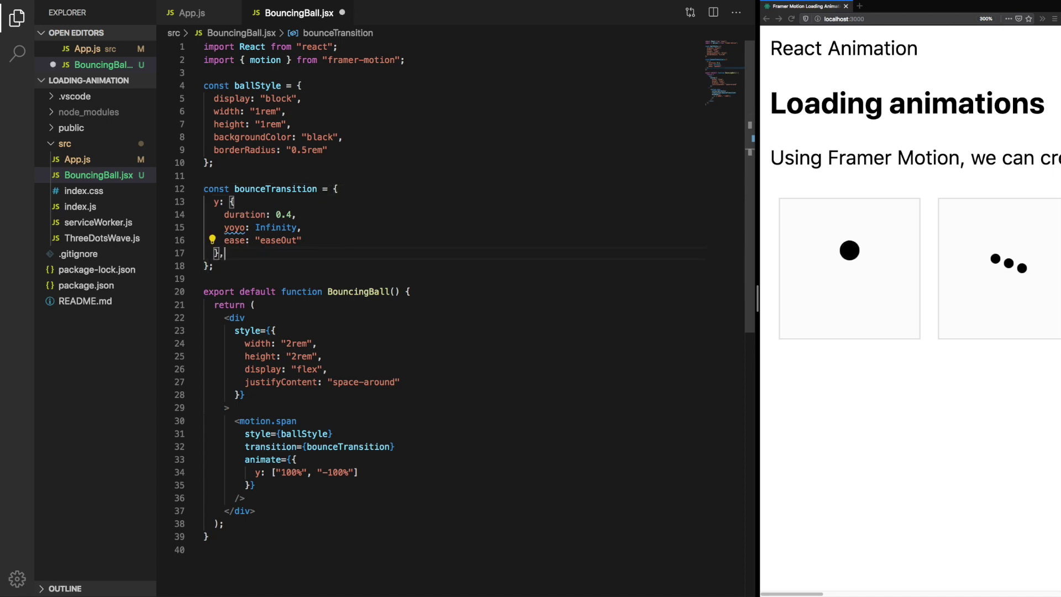
{"action": "key", "text": "Return"}
{"action": "type", "text": "backgroundCol"}
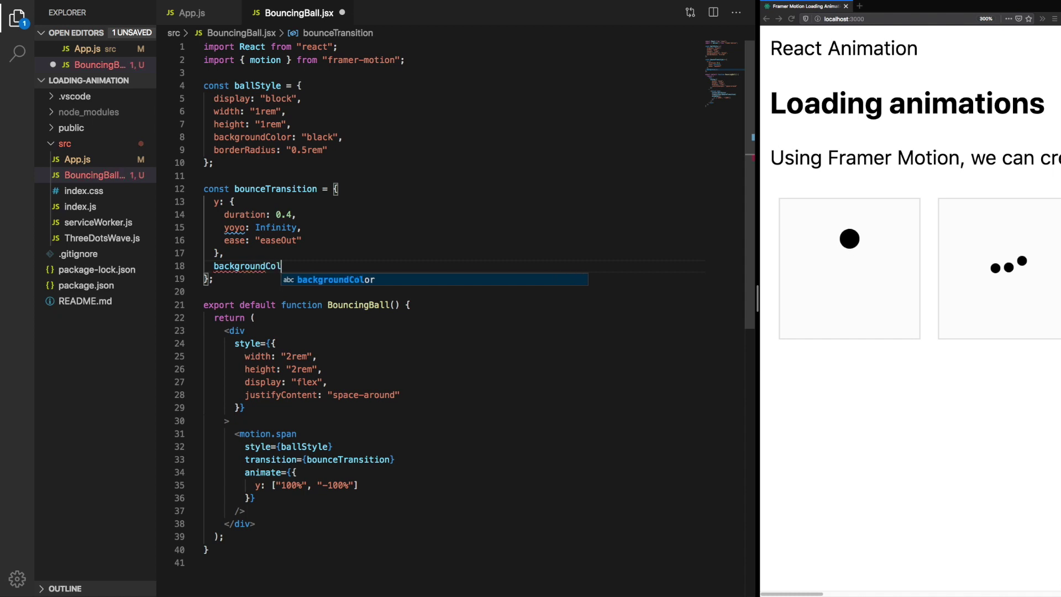
{"action": "key", "text": "Return"}
{"action": "type", "text": ": {"}
{"action": "key", "text": "Return"}
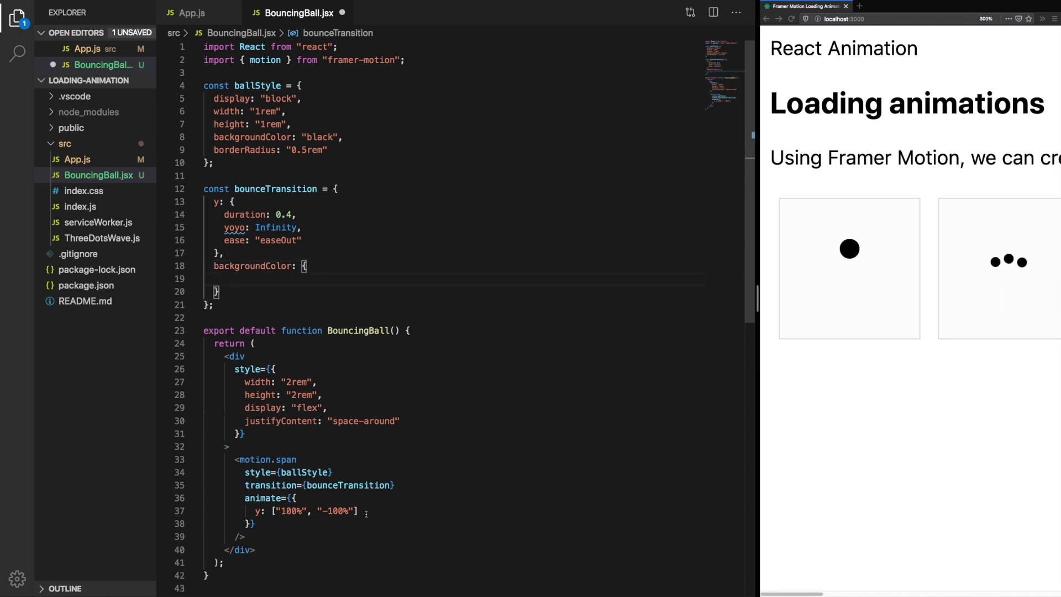
Animate backgroundColor between "#ff6699" and "#6666ff" and save.
{"action": "left_click", "coordinate": [366, 513]}
{"action": "key", "text": "Return"}
{"action": "type", "text": "backgrou"}
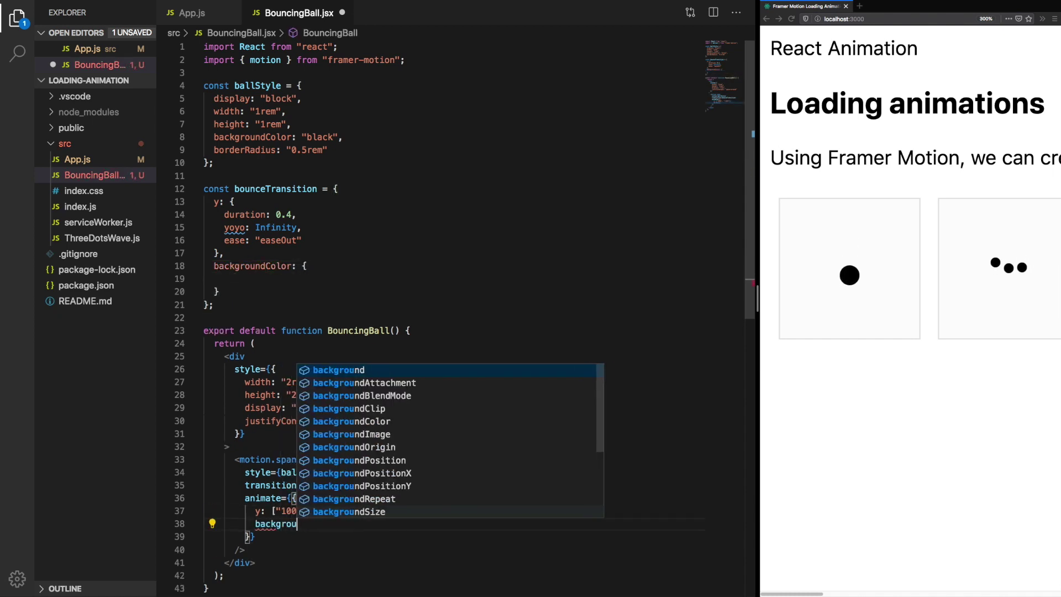
{"action": "type", "text": "ndColor: ["}
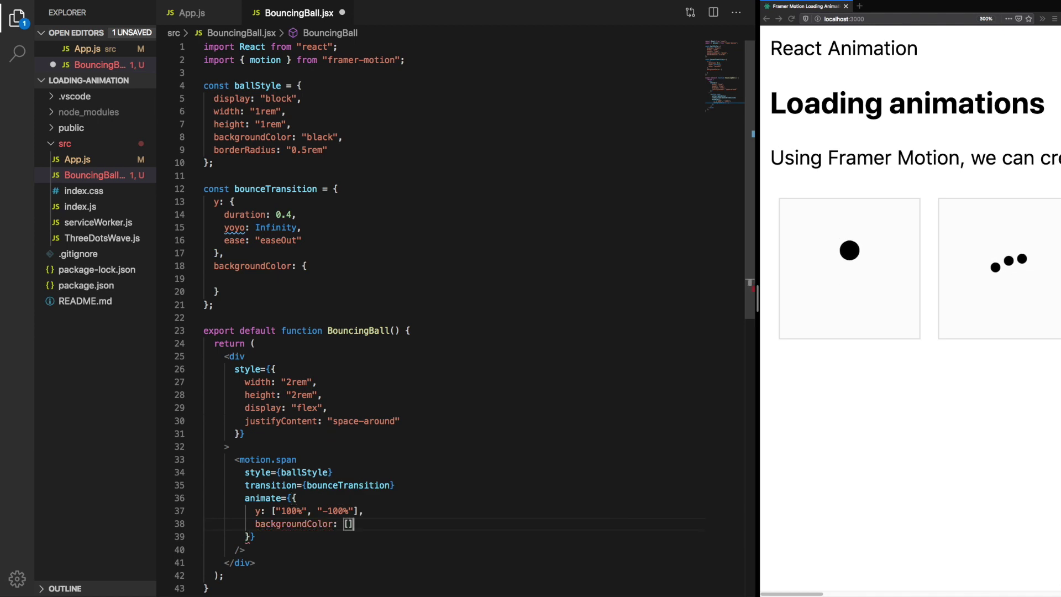
{"action": "type", "text": ","}
{"action": "type", "text": "'"}
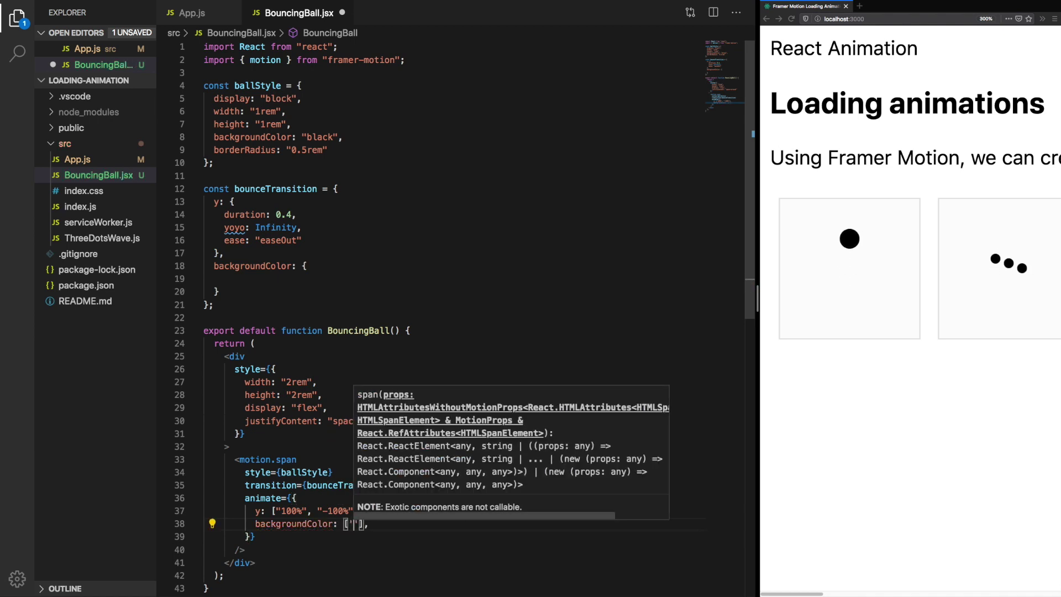
{"action": "type", "text": "#ff66"}
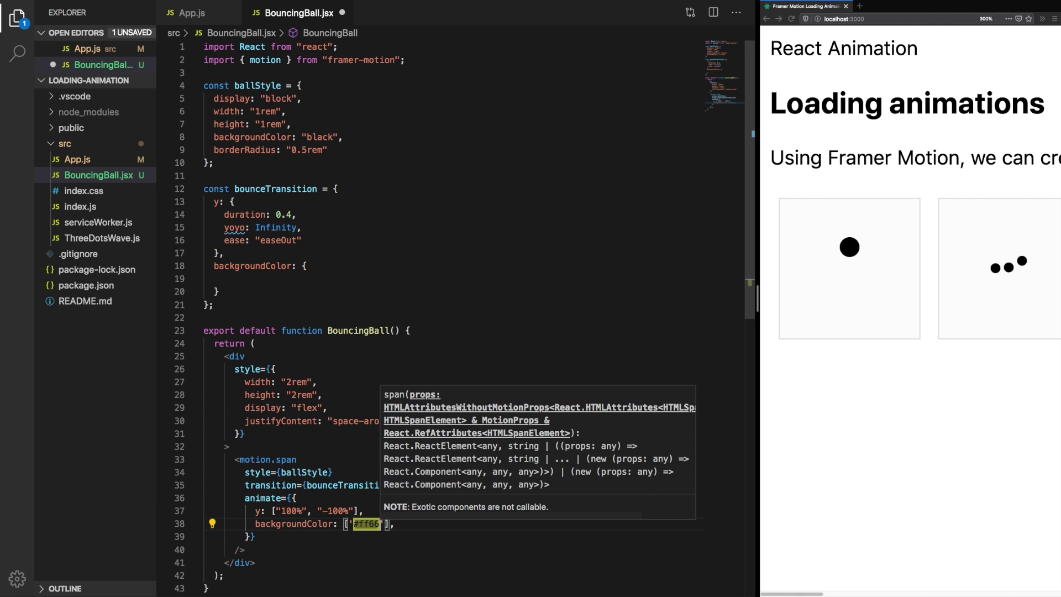
{"action": "type", "text": "99', '"}
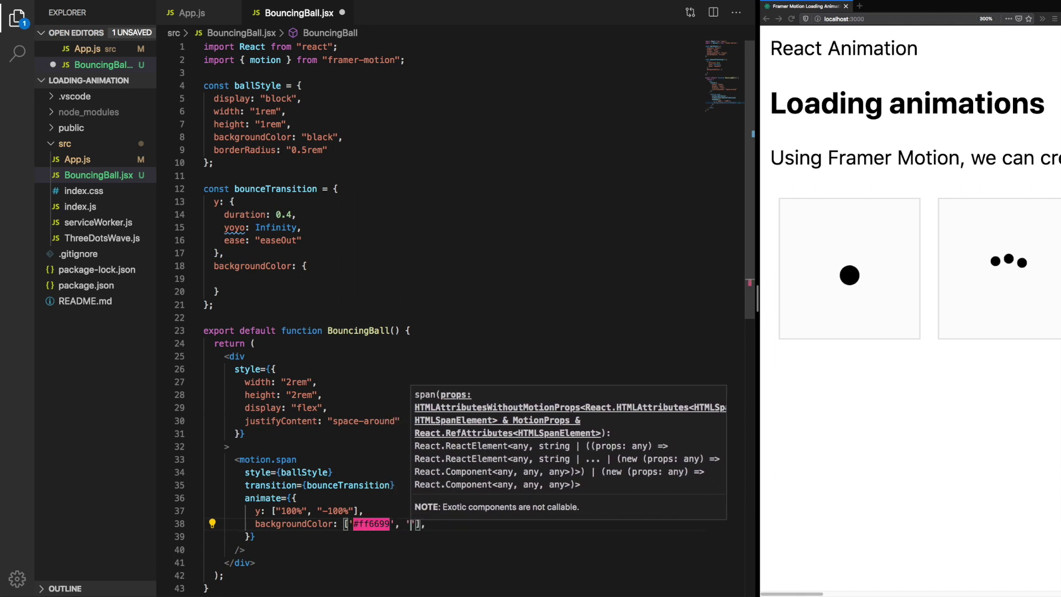
{"action": "type", "text": "#66"}
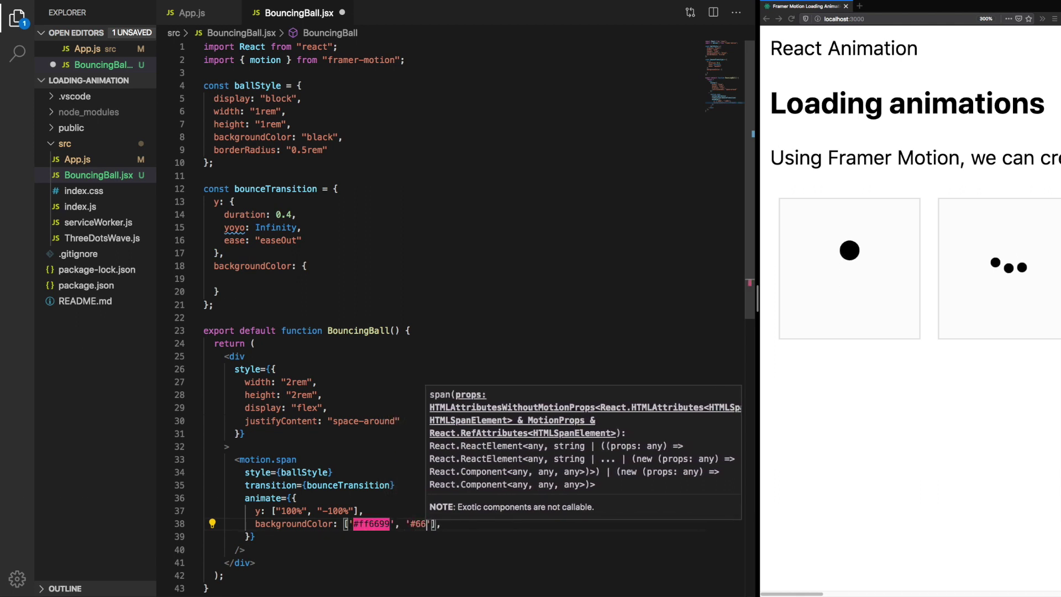
{"action": "type", "text": "66ff"}
{"action": "key", "text": "ctrl+s"}
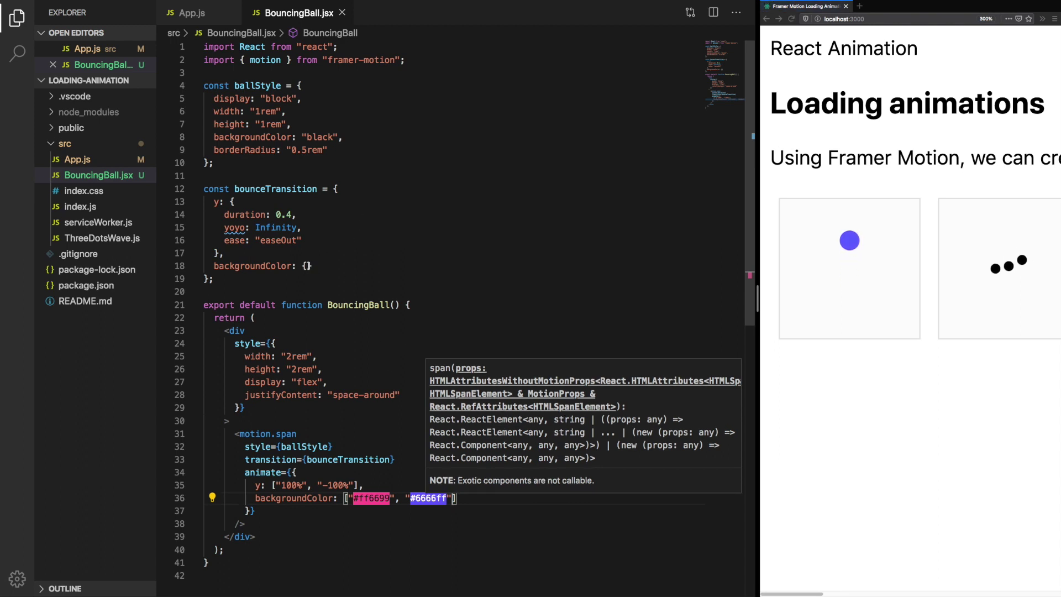
Set the backgroundColor transition to duration 0 and yoyo Infinity, saving after each.
{"action": "left_click", "coordinate": [305, 265]}
{"action": "key", "text": "Return"}
{"action": "type", "text": "du"}
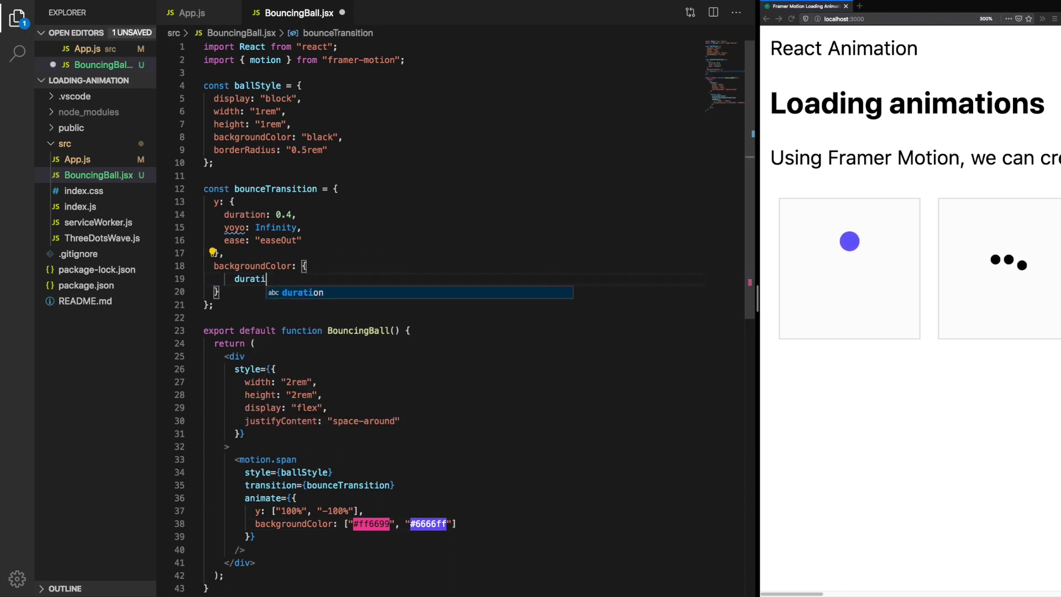
{"action": "type", "text": "ration: 0"}
{"action": "key", "text": "ctrl+s"}
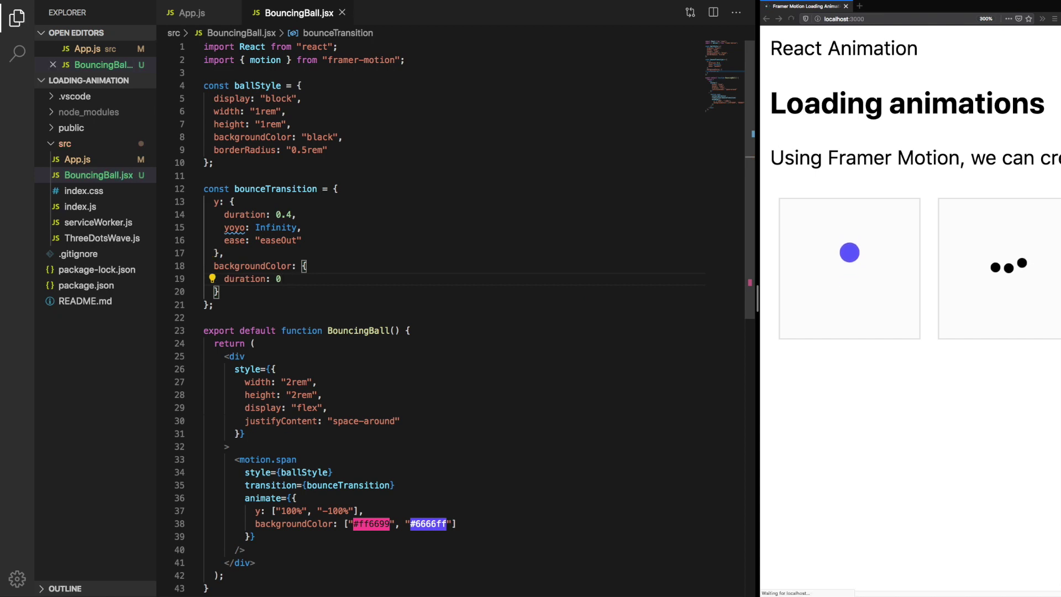
{"action": "type", "text": ","}
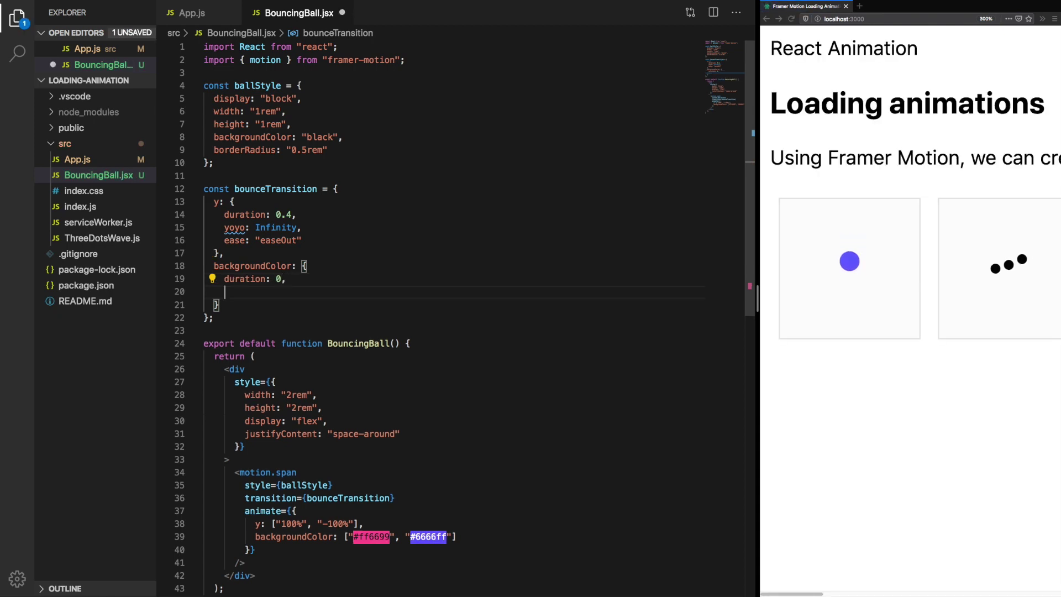
{"action": "key", "text": "Return"}
{"action": "type", "text": "yoyo: In"}
{"action": "key", "text": "Tab"}
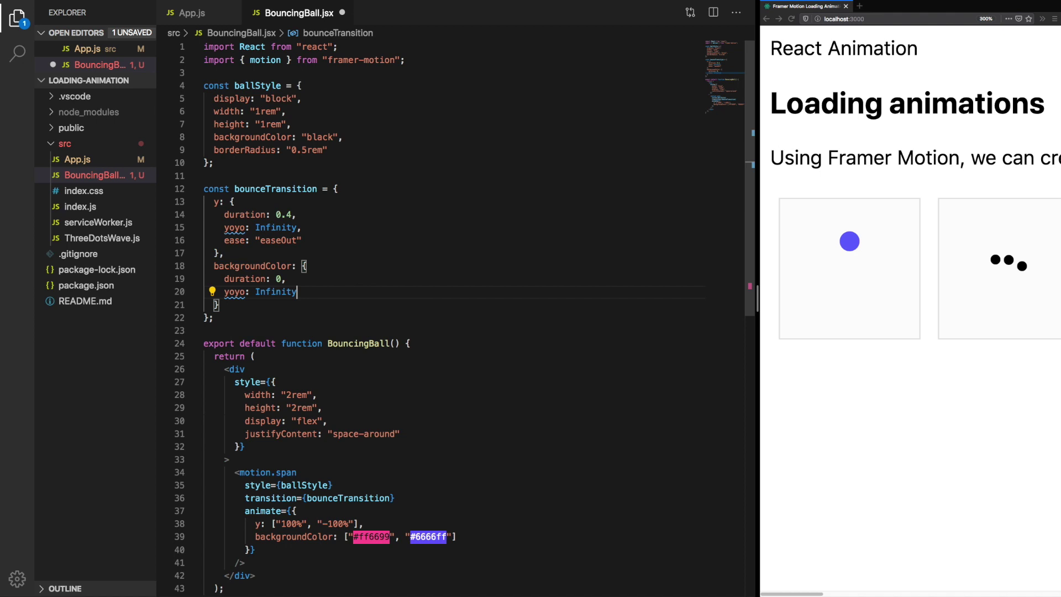
{"action": "key", "text": "ctrl+s"}
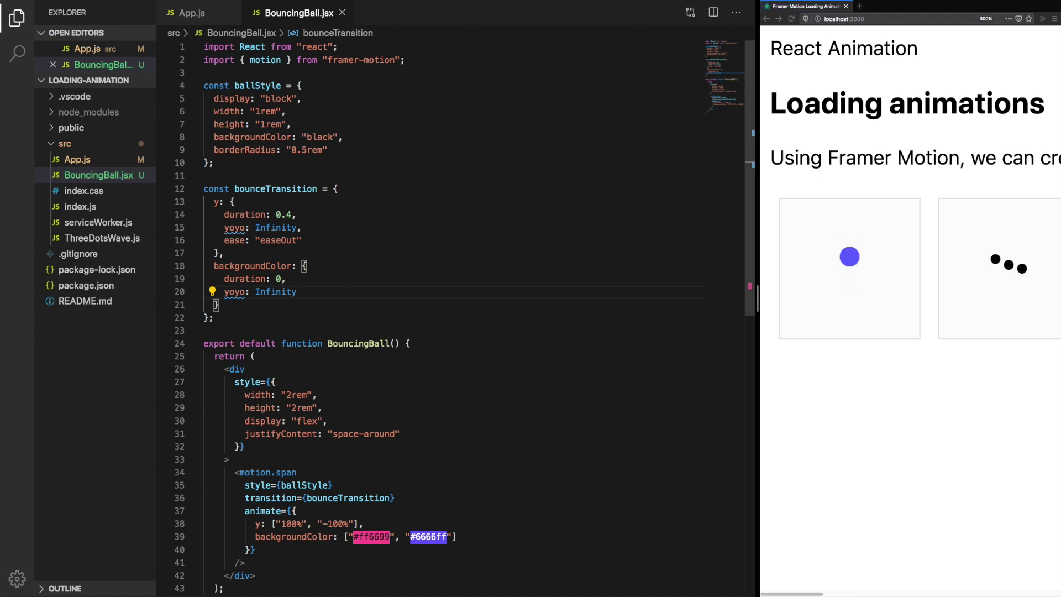
{"action": "type", "text": ","}
Add ease "easeOut" and repeatDelay 0.8 to the colour transition and save.
{"action": "key", "text": "Return"}
{"action": "type", "text": "ease"}
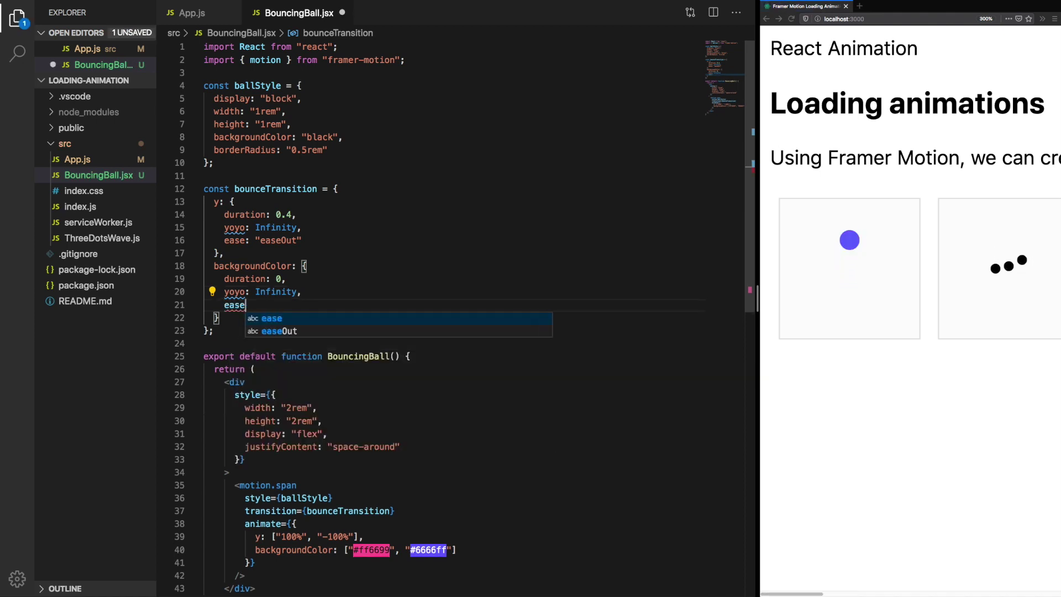
{"action": "type", "text": ": 'easeOut"}
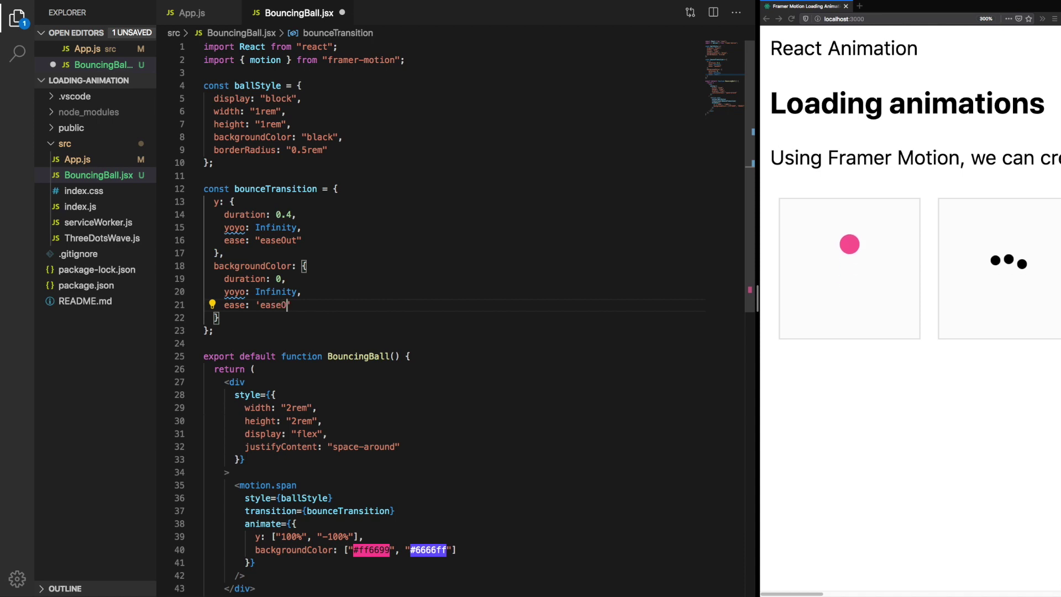
{"action": "type", "text": "',"}
{"action": "key", "text": "Return"}
{"action": "type", "text": "epeatDel"}
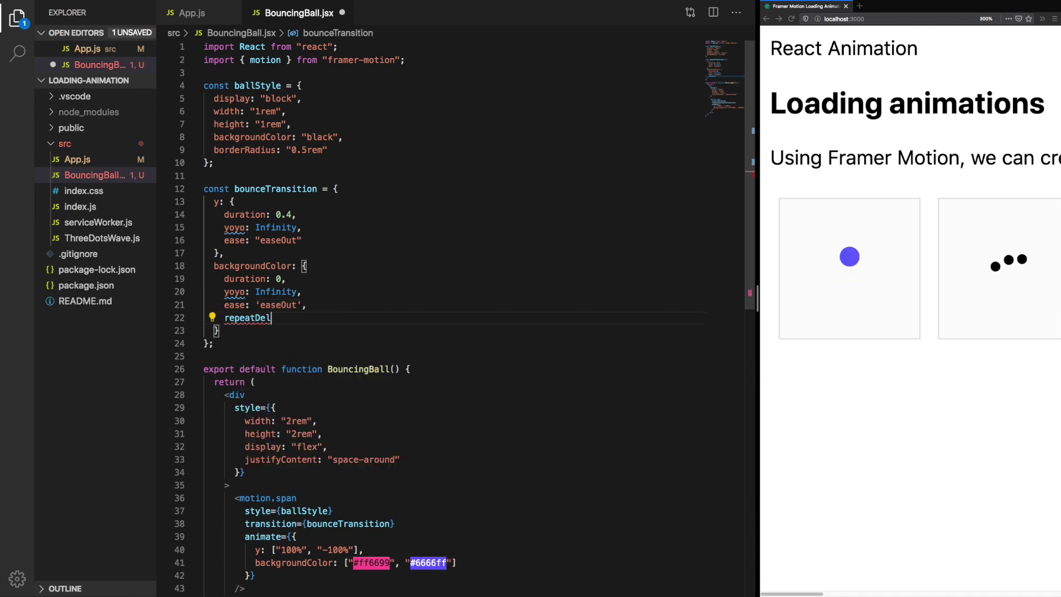
{"action": "type", "text": "ay: 0.8"}
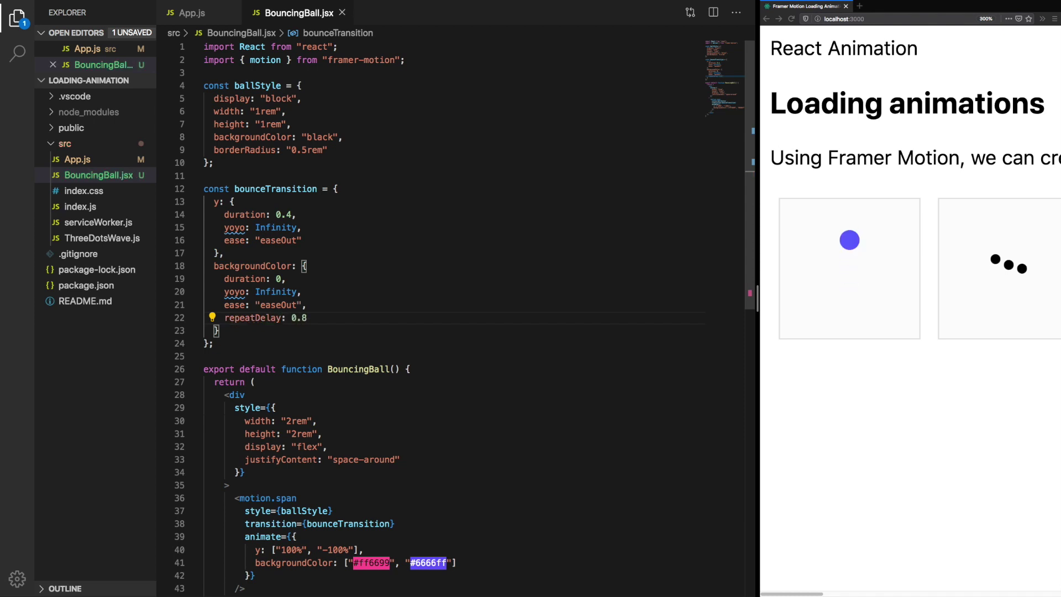
{"action": "key", "text": "ctrl+s"}
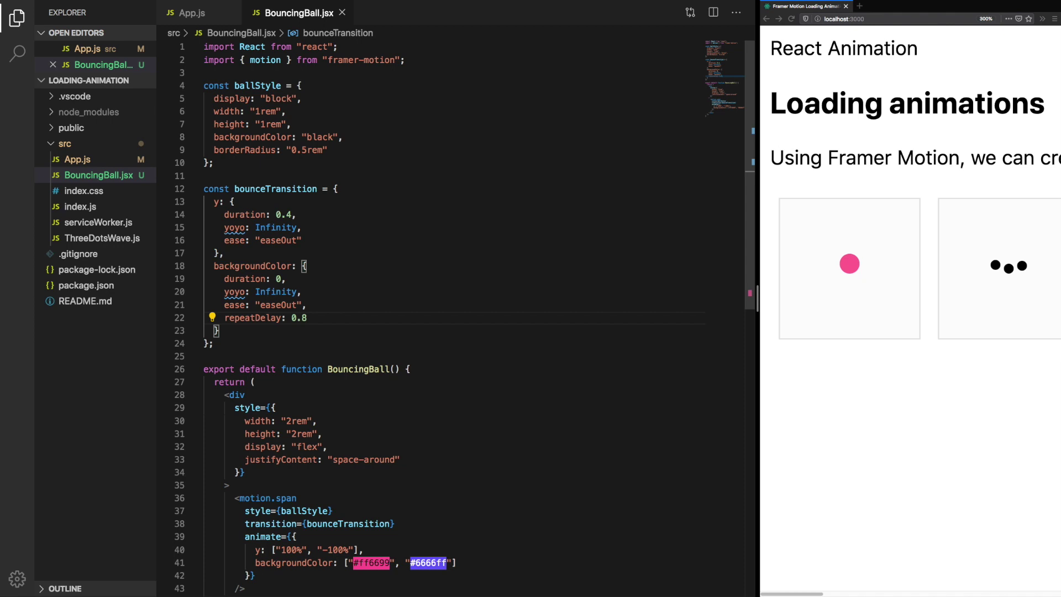
{"action": "key", "text": "Up"}
{"action": "key", "text": "Up"}
{"action": "key", "text": "Up"}
{"action": "scroll", "coordinate": [377, 258], "scroll_direction": "down", "scroll_amount": 3}
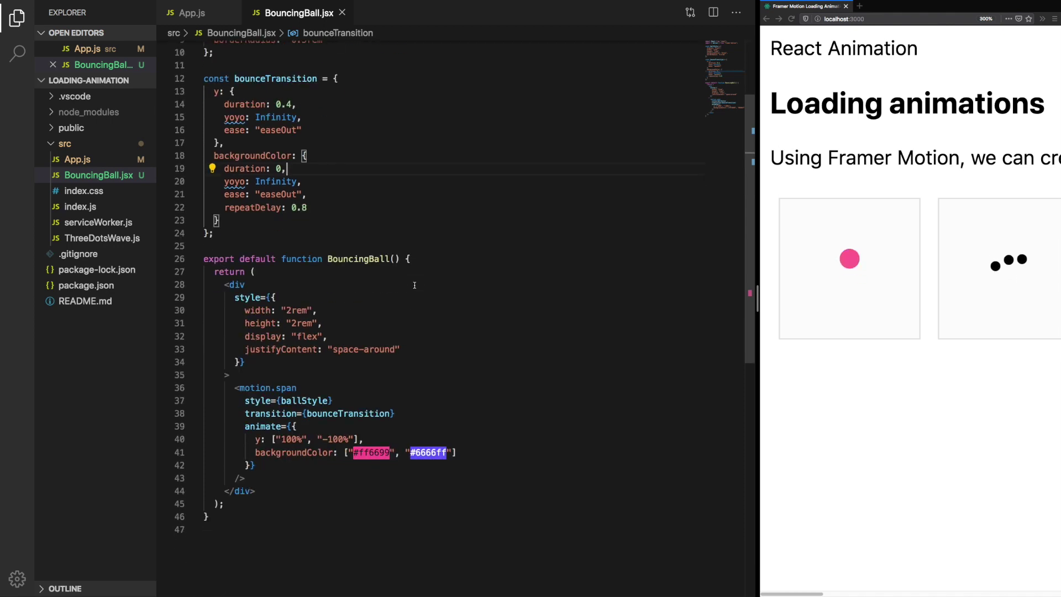